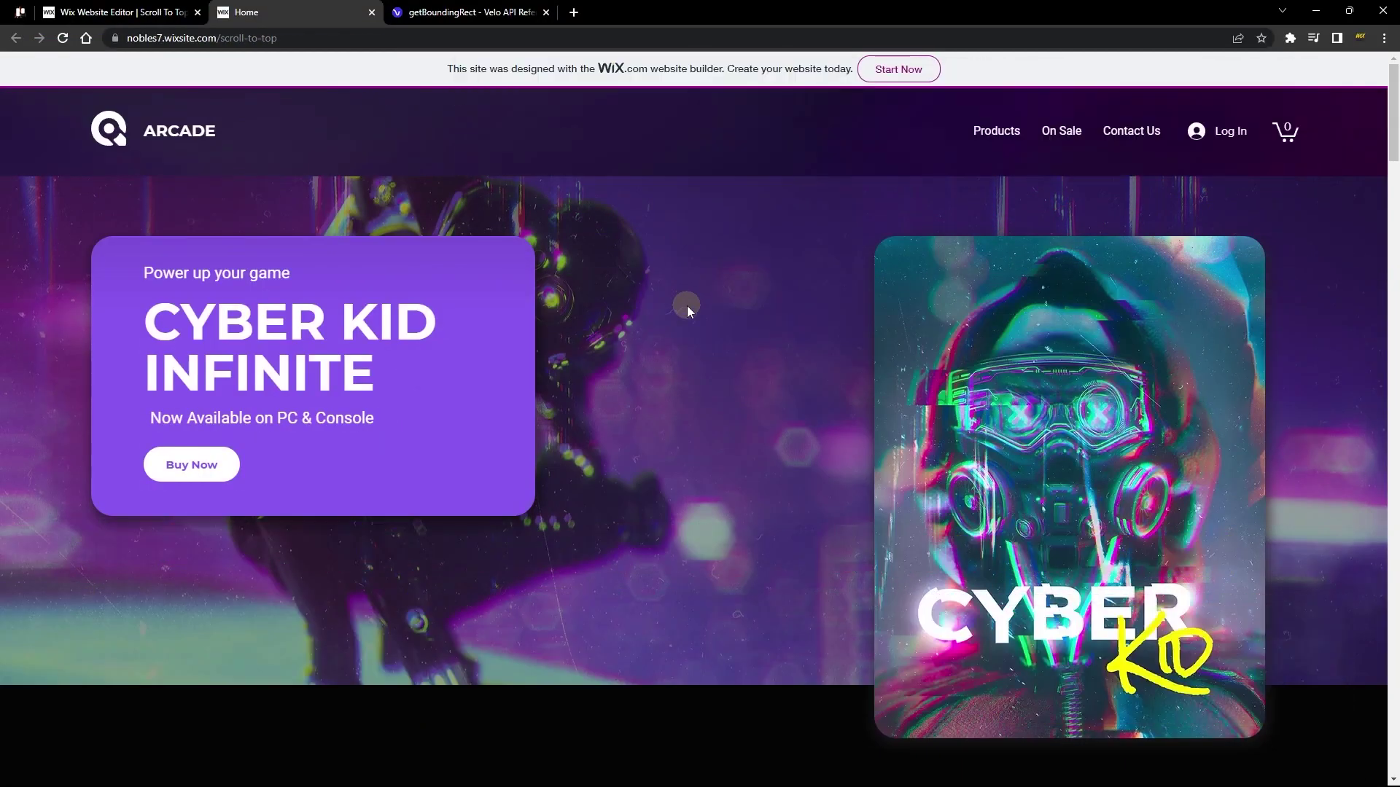
# Scroll the live Arcade home page up and down to show the scroll-to-top arrow appearing.
pyautogui.scroll(-5, 687, 305)
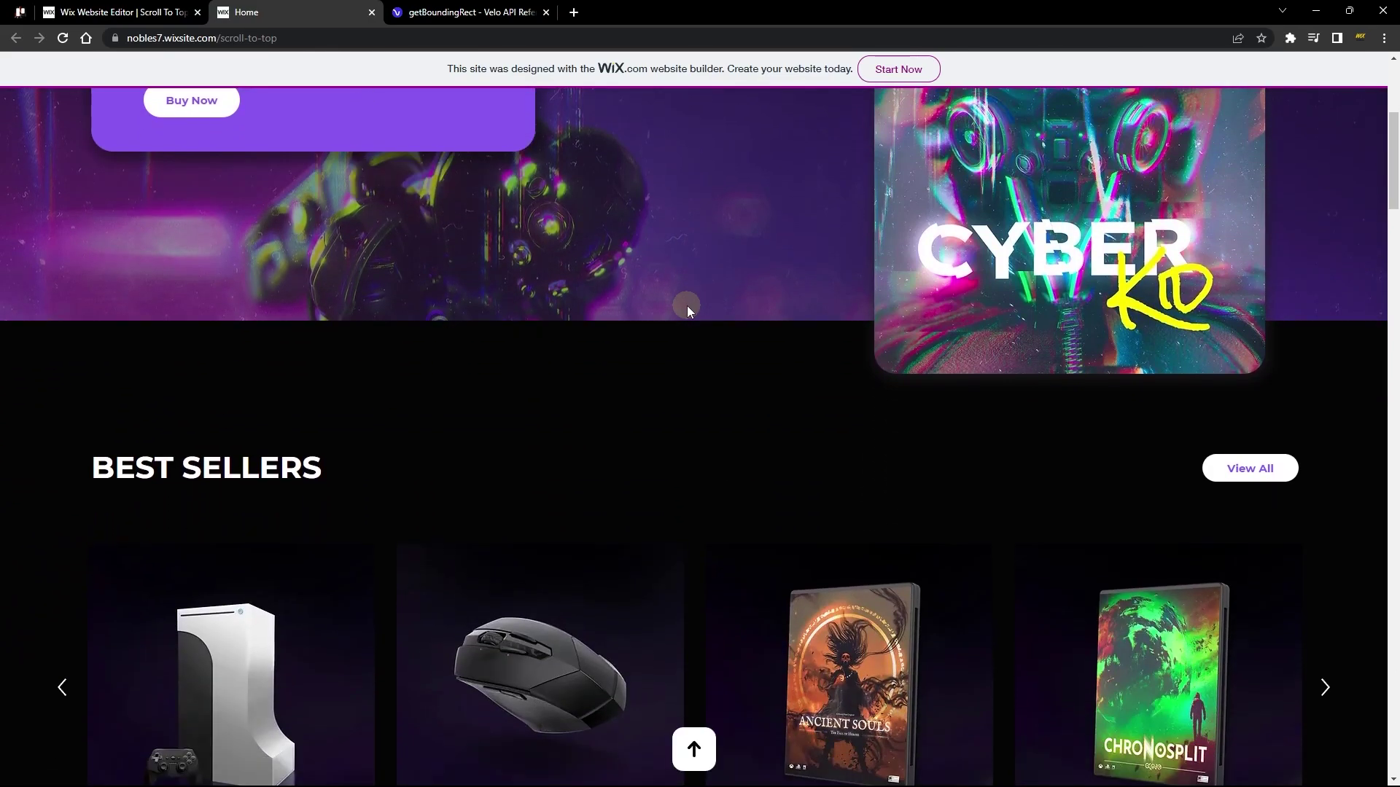
pyautogui.scroll(3, 687, 304)
pyautogui.scroll(-3, 687, 305)
pyautogui.scroll(5, 686, 305)
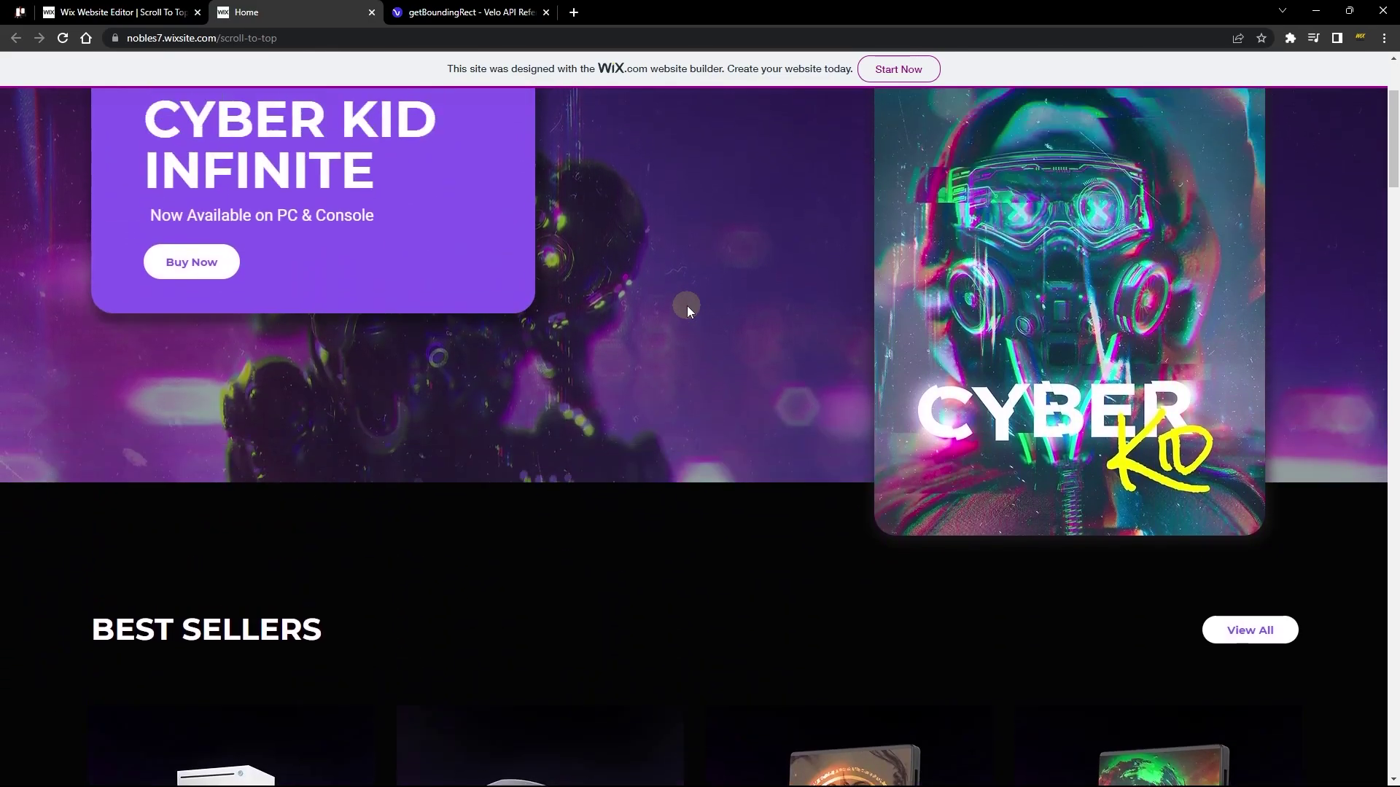
pyautogui.scroll(-2, 687, 305)
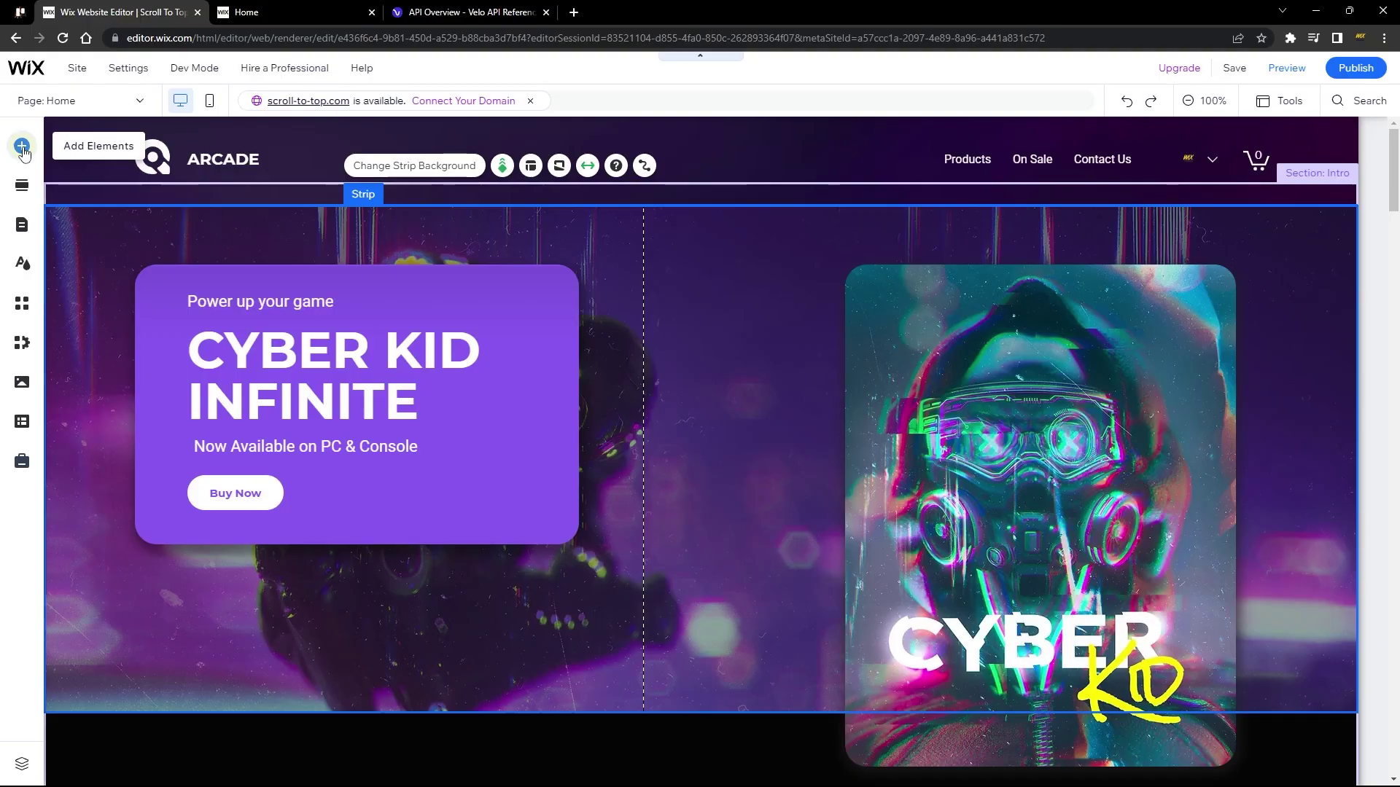
# Open the Decorative > Arrows shapes and then the full arrow vector art library.
pyautogui.click(22, 148)
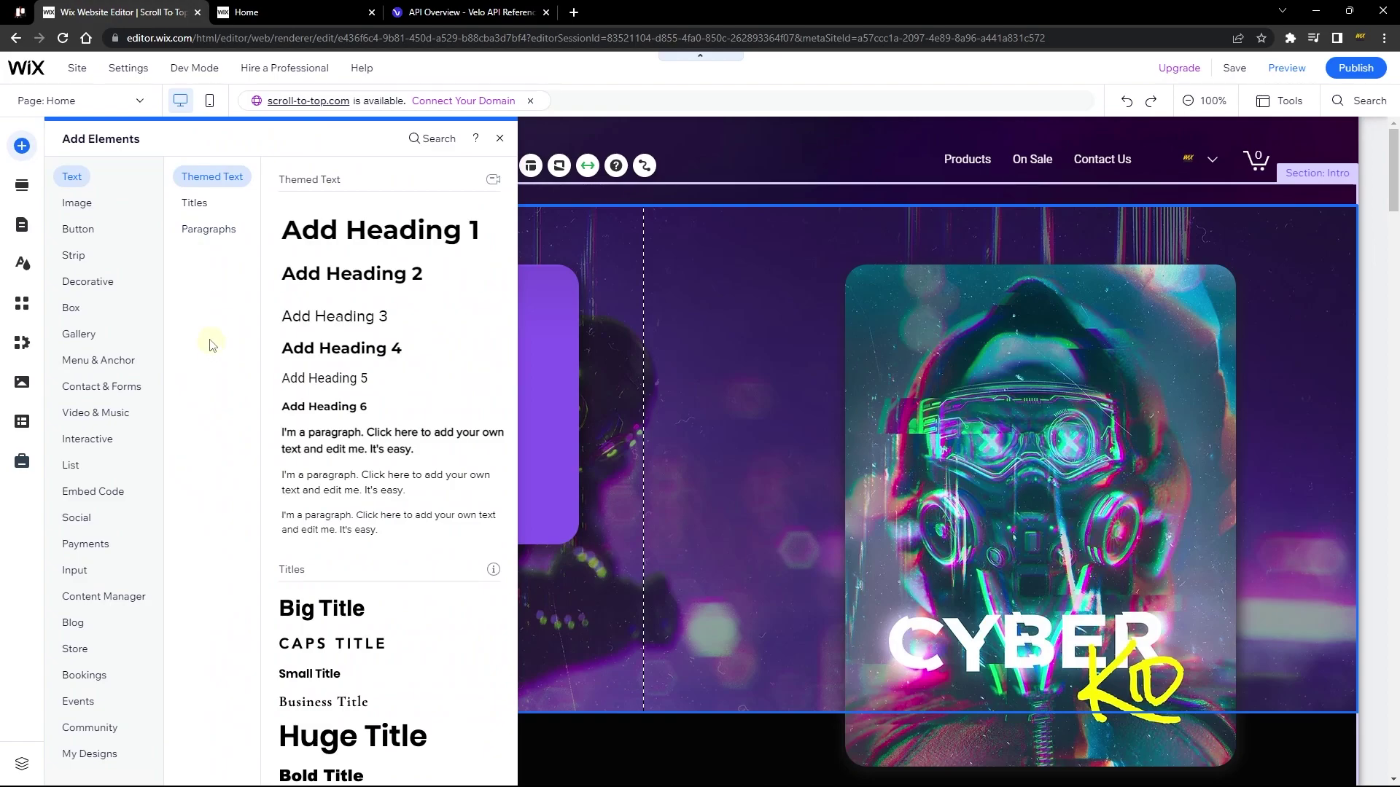
pyautogui.click(105, 284)
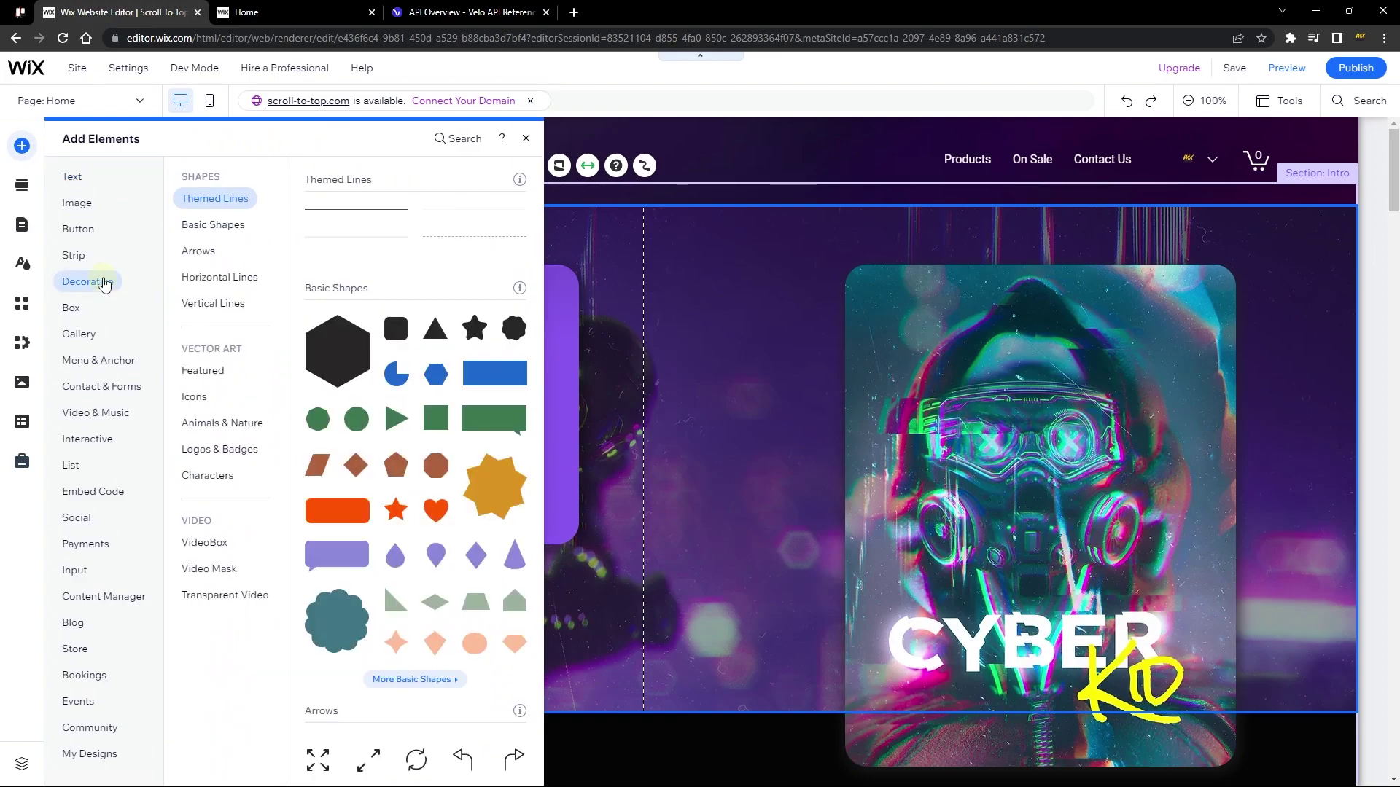
pyautogui.click(194, 248)
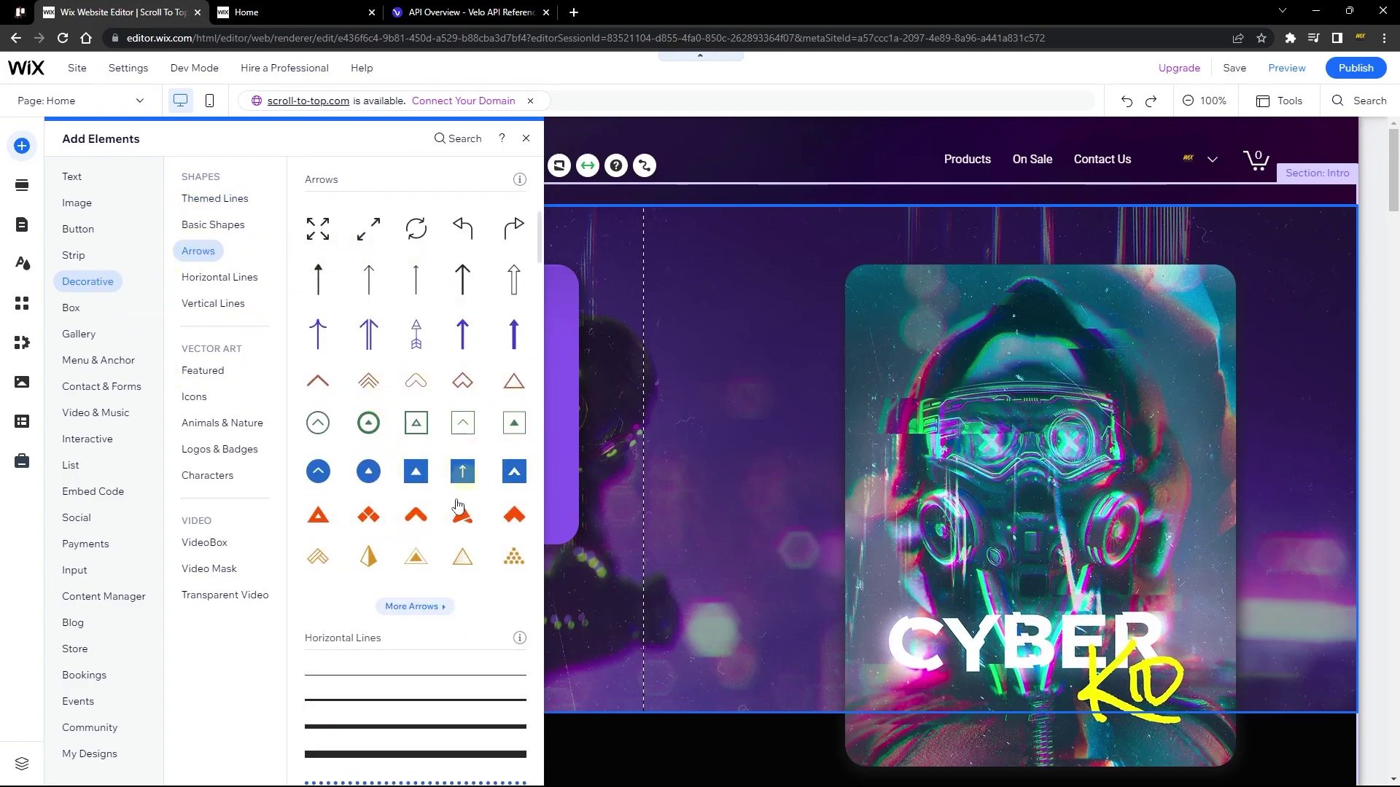
pyautogui.click(415, 607)
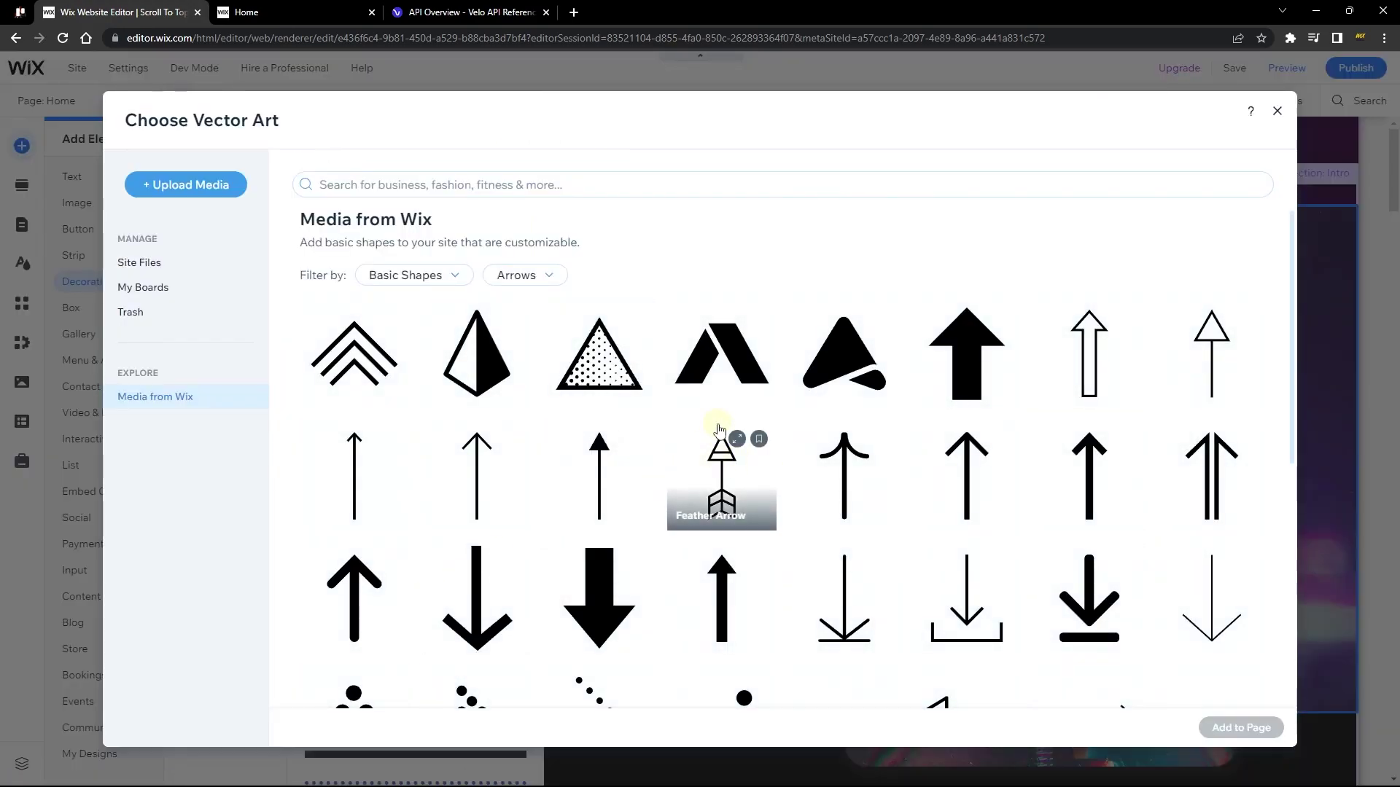
# Add the Arrow in Square vector art from the Choose Vector Art grid to the intro section.
pyautogui.scroll(-10, 645, 439)
pyautogui.scroll(-7, 651, 439)
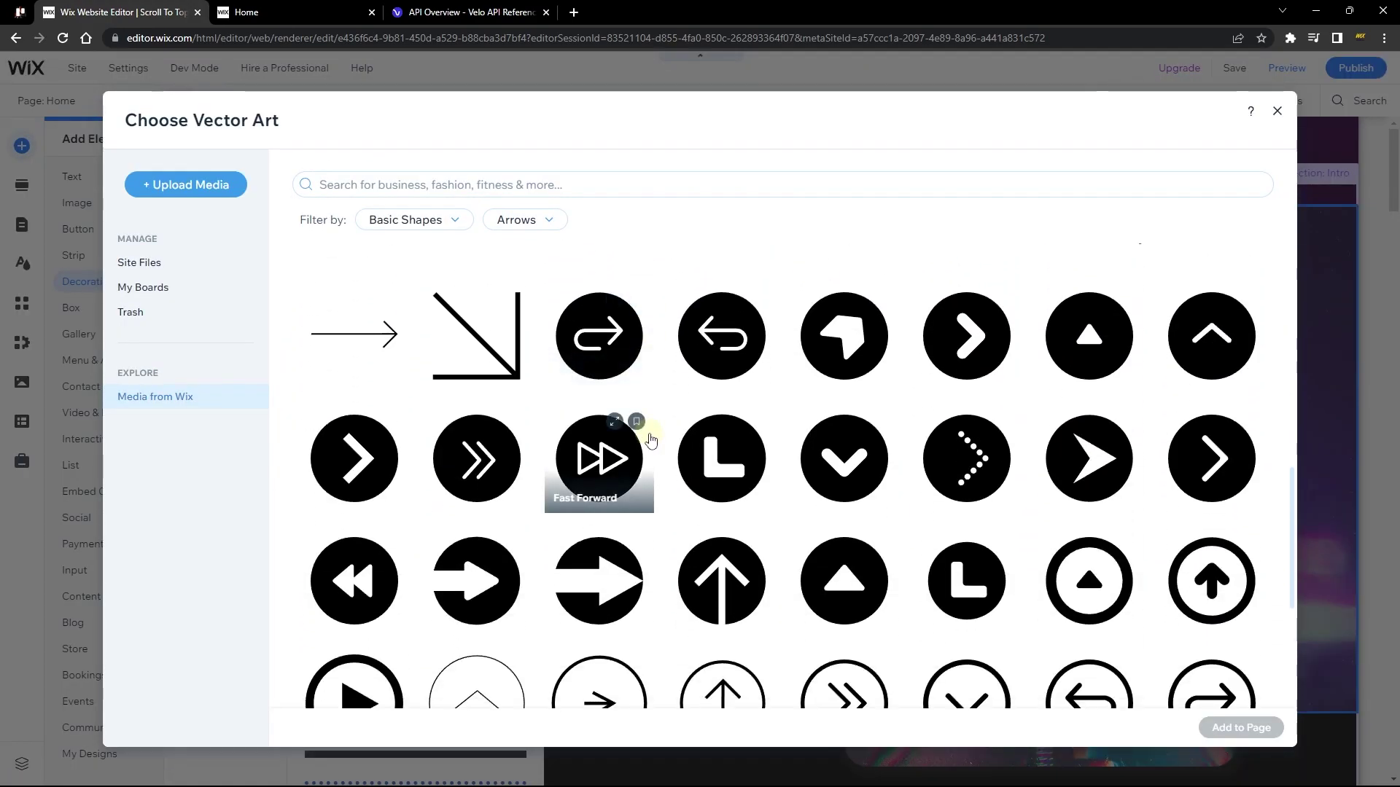
pyautogui.scroll(-5, 812, 576)
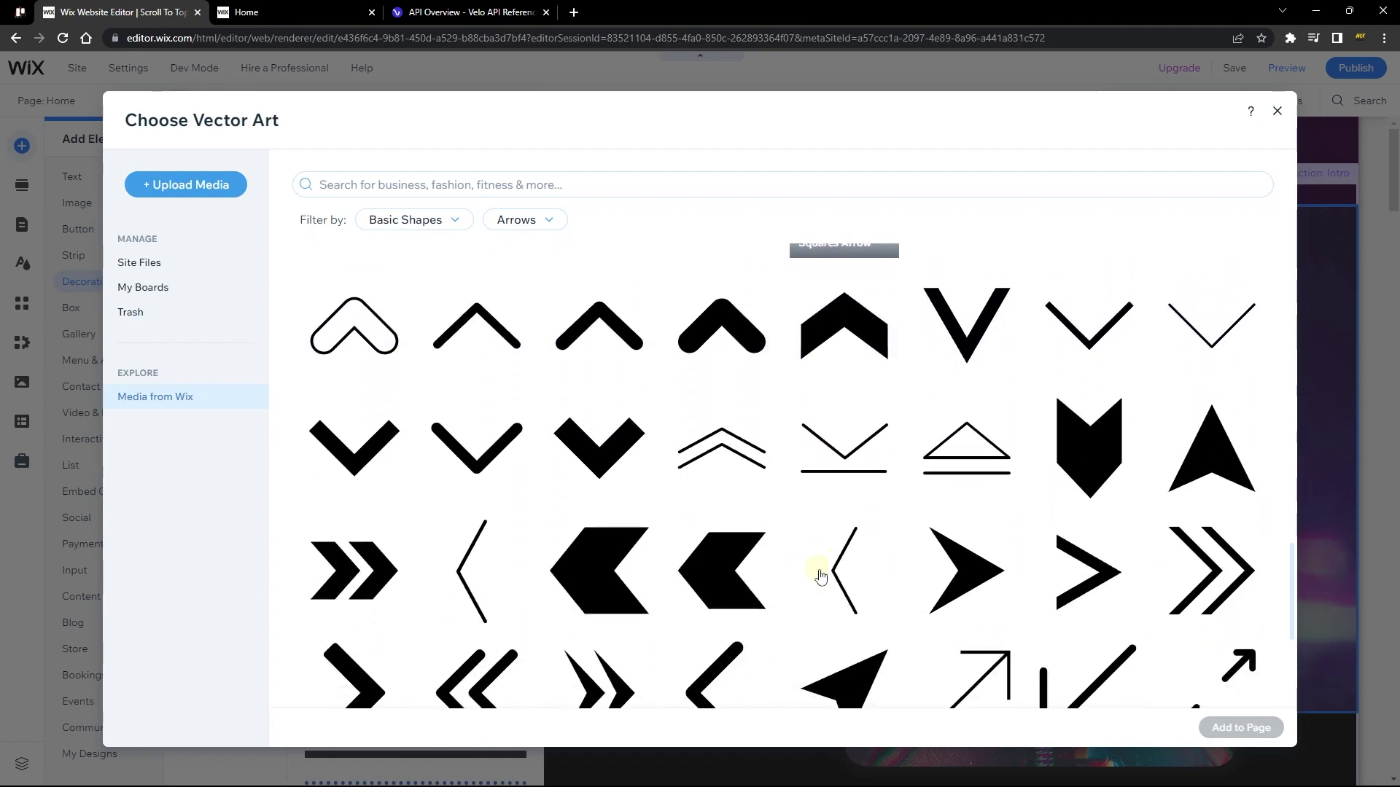
pyautogui.scroll(6, 816, 573)
pyautogui.doubleClick(720, 501)
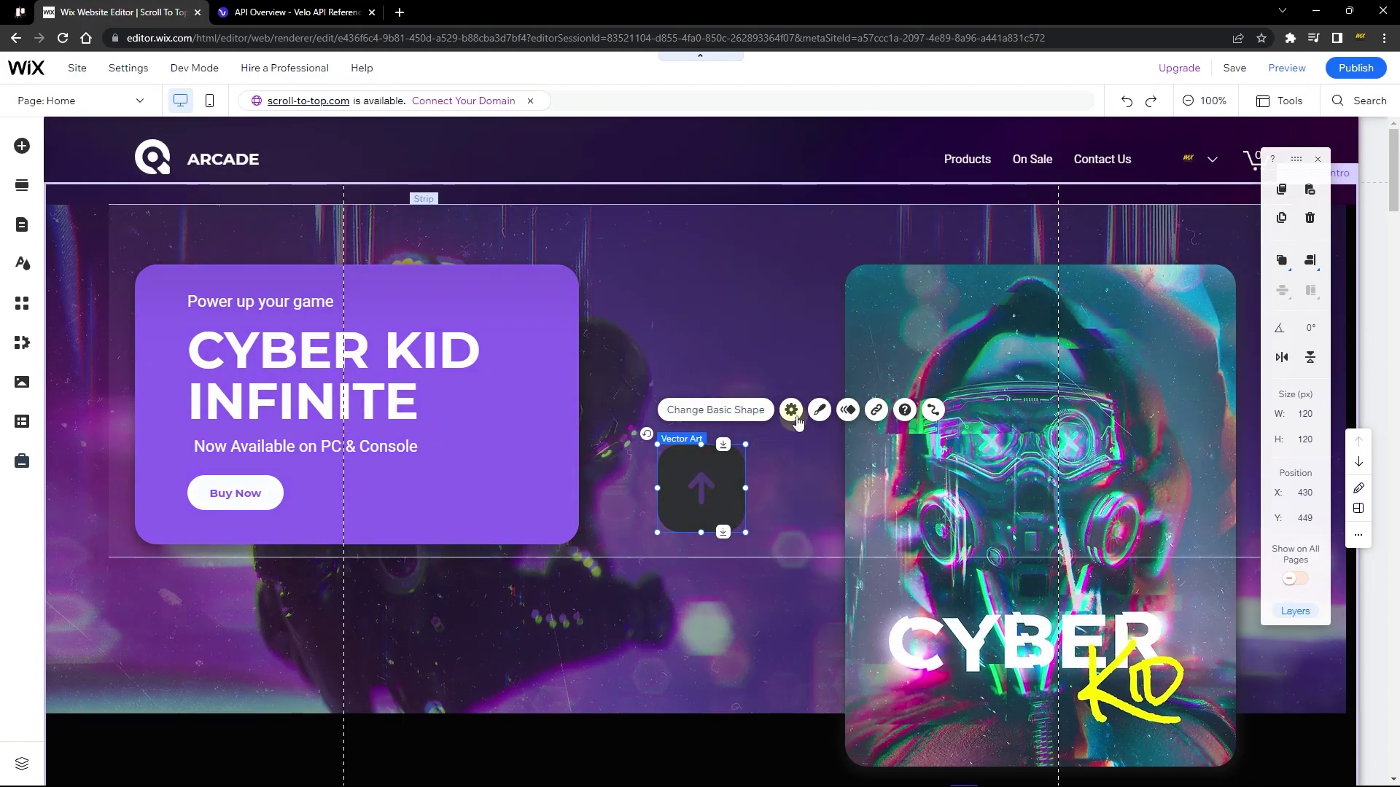
# Set the arrow shape's fill color to white.
pyautogui.click(820, 409)
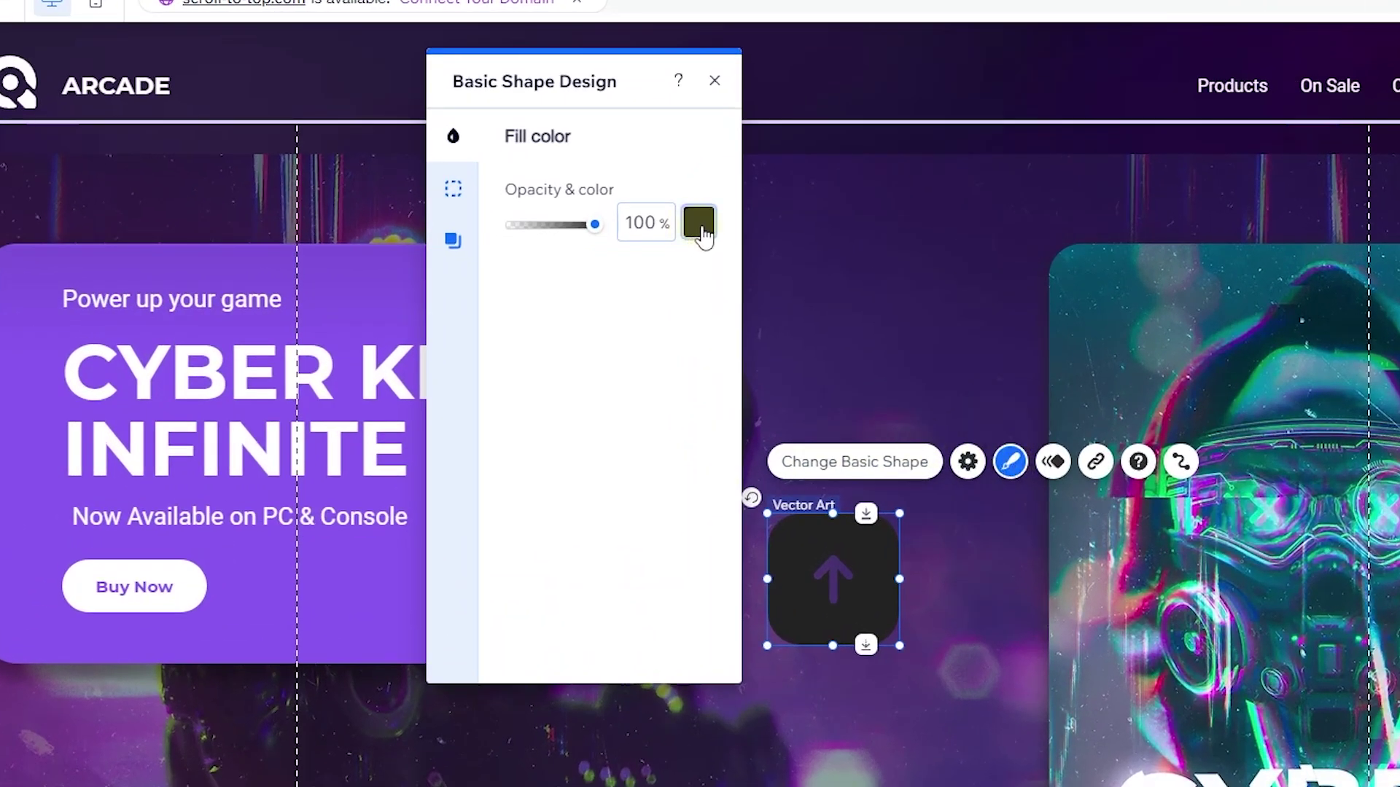
pyautogui.click(701, 233)
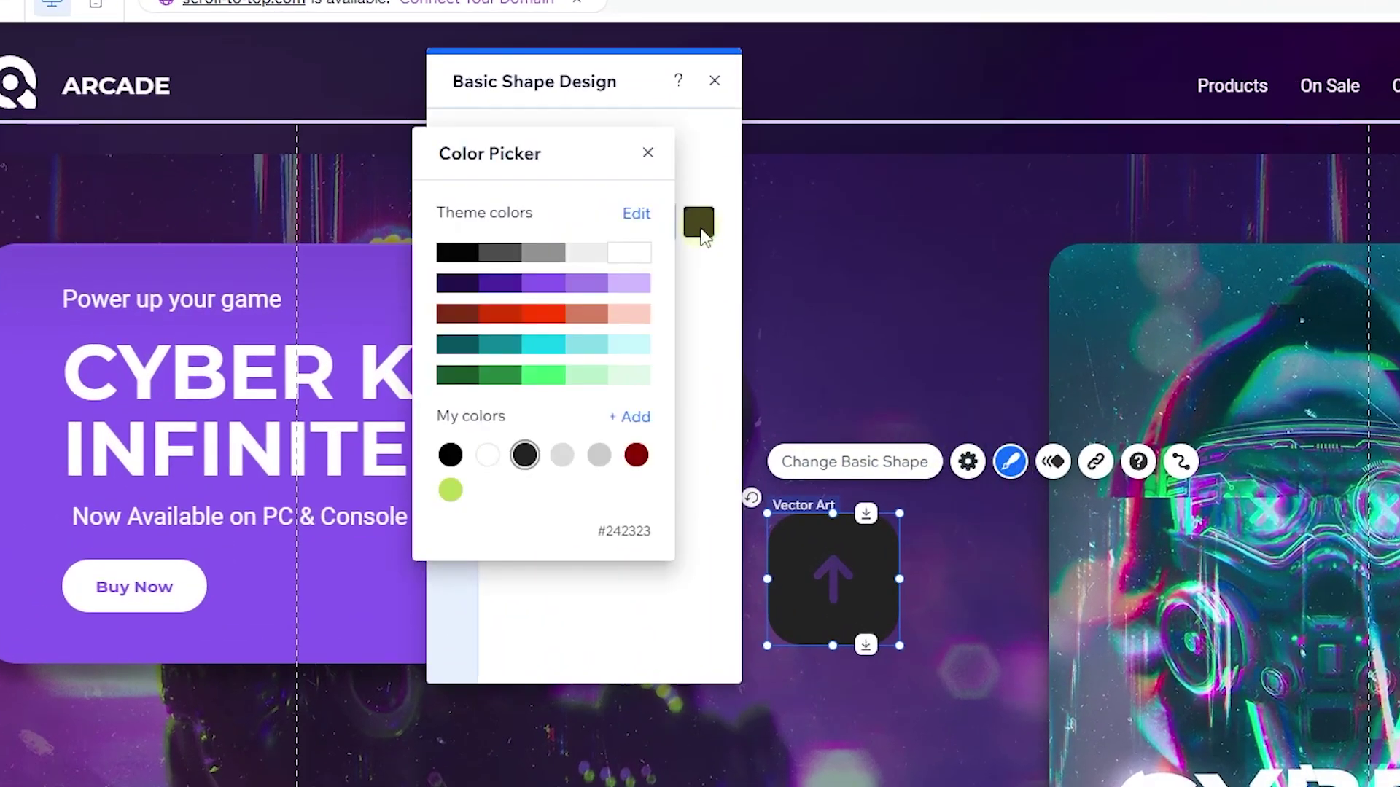
pyautogui.click(701, 149)
pyautogui.click(714, 81)
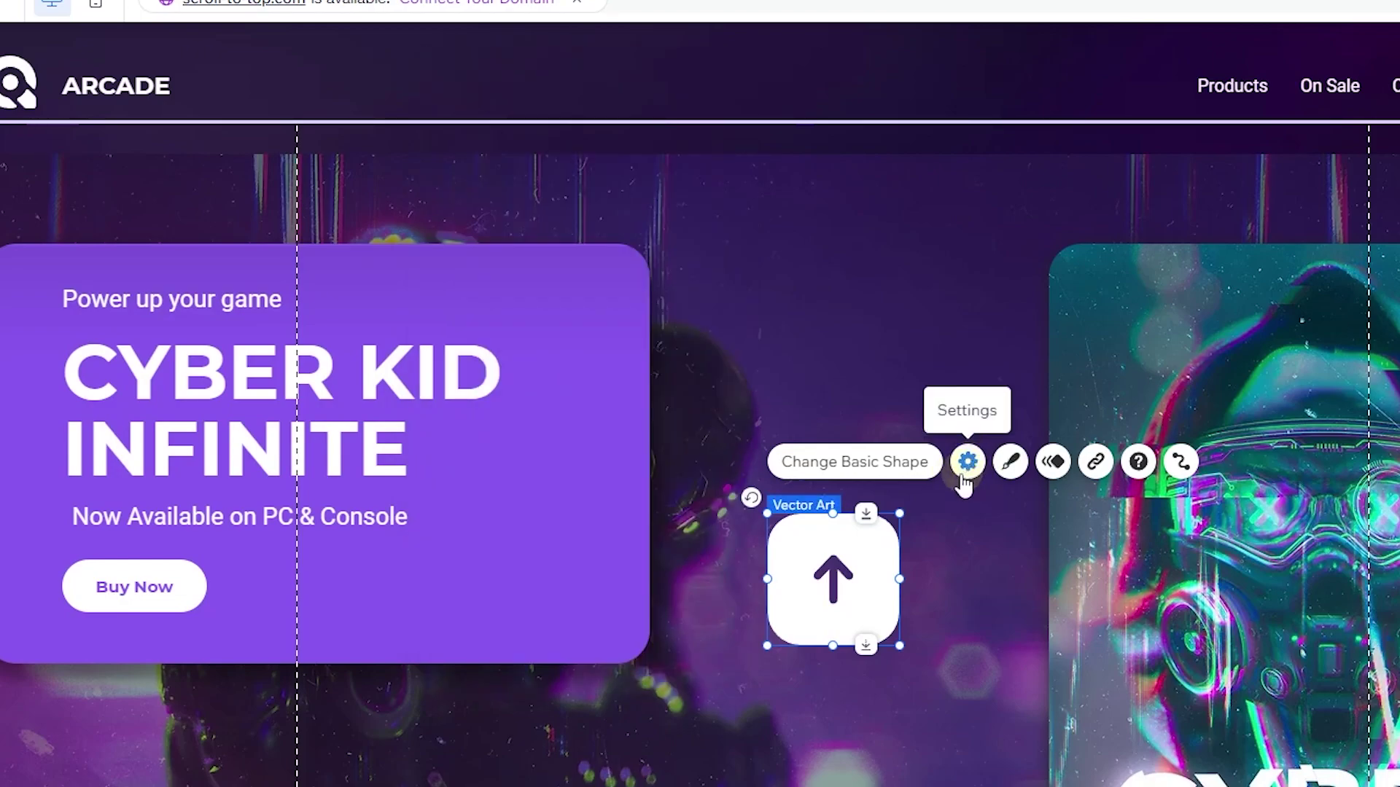
# Turn on Keep original proportions and resize the arrow to 60 × 60 px.
pyautogui.click(963, 474)
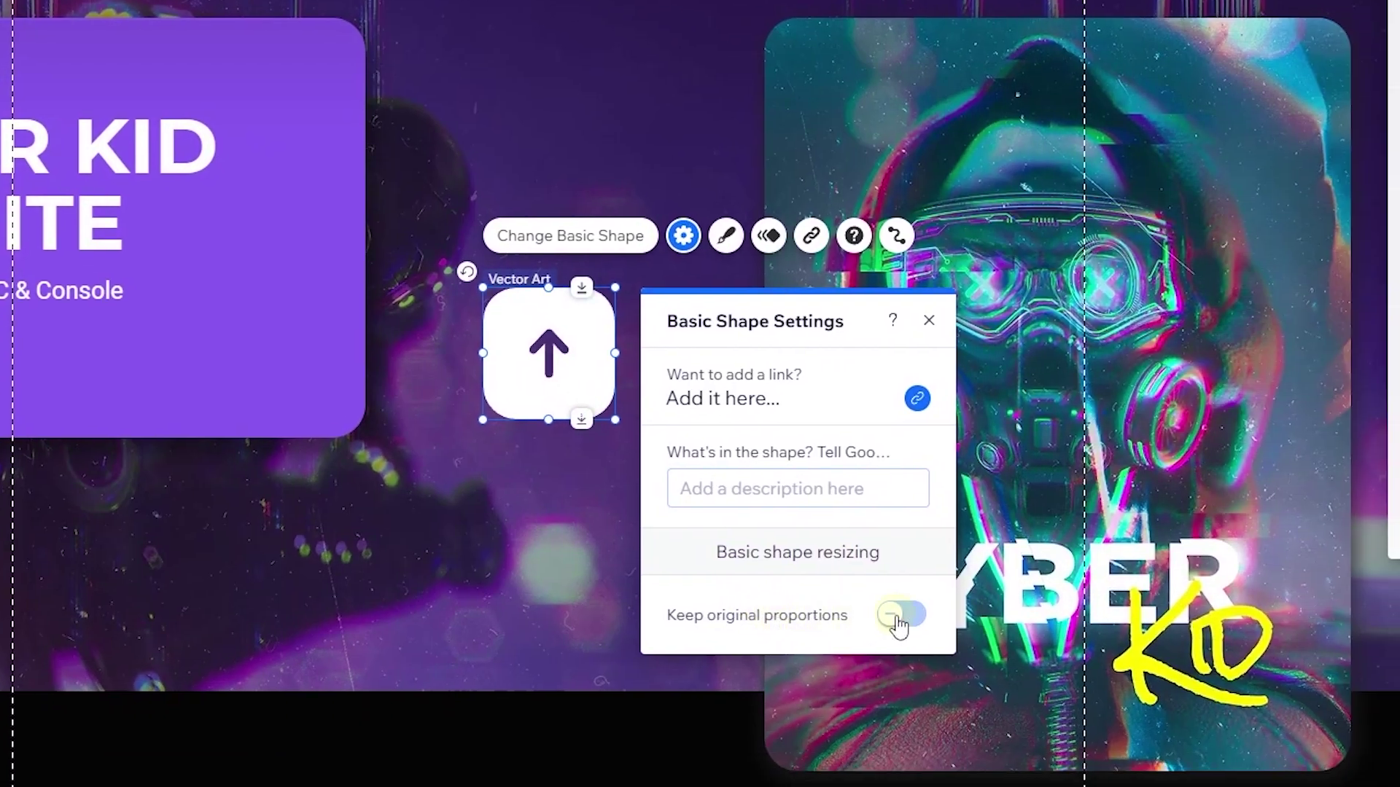
pyautogui.click(899, 624)
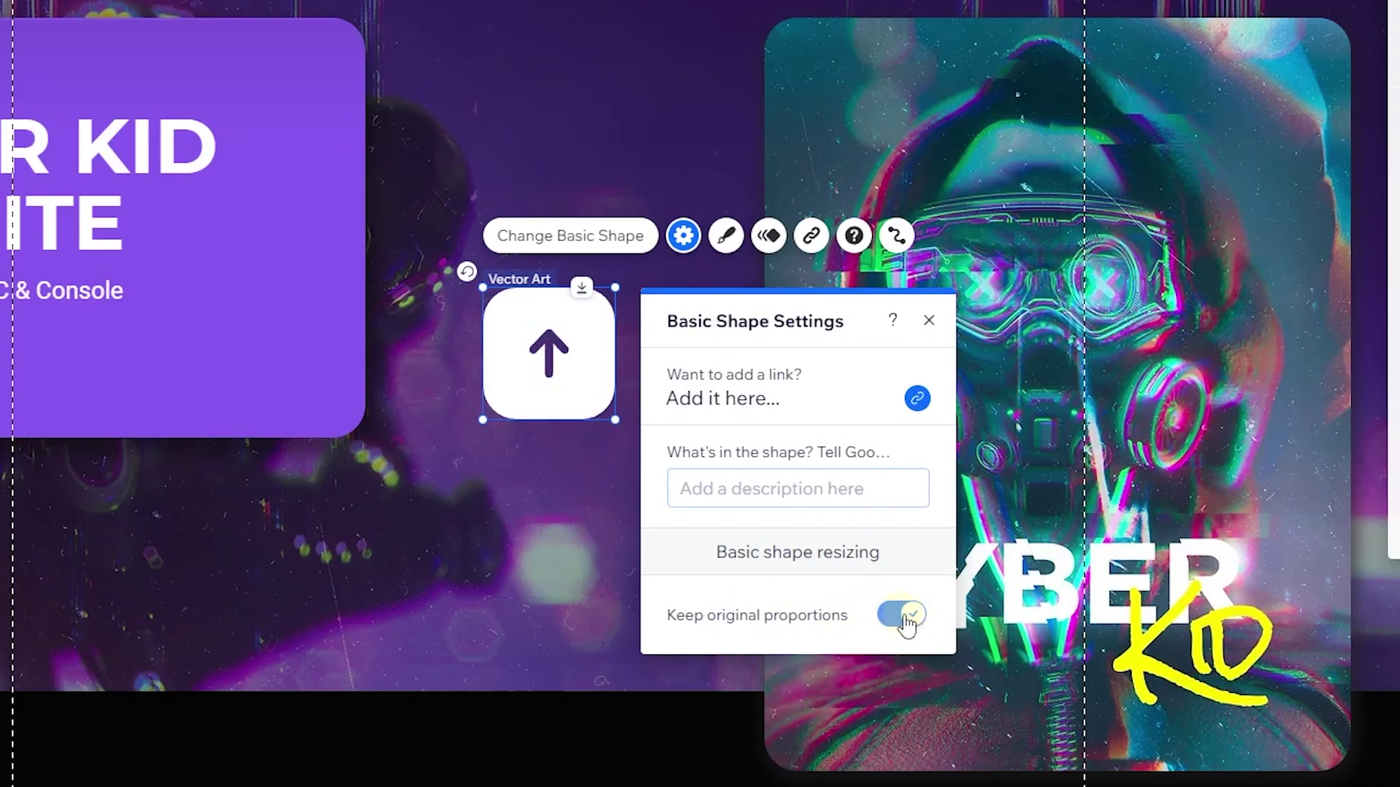
pyautogui.click(928, 320)
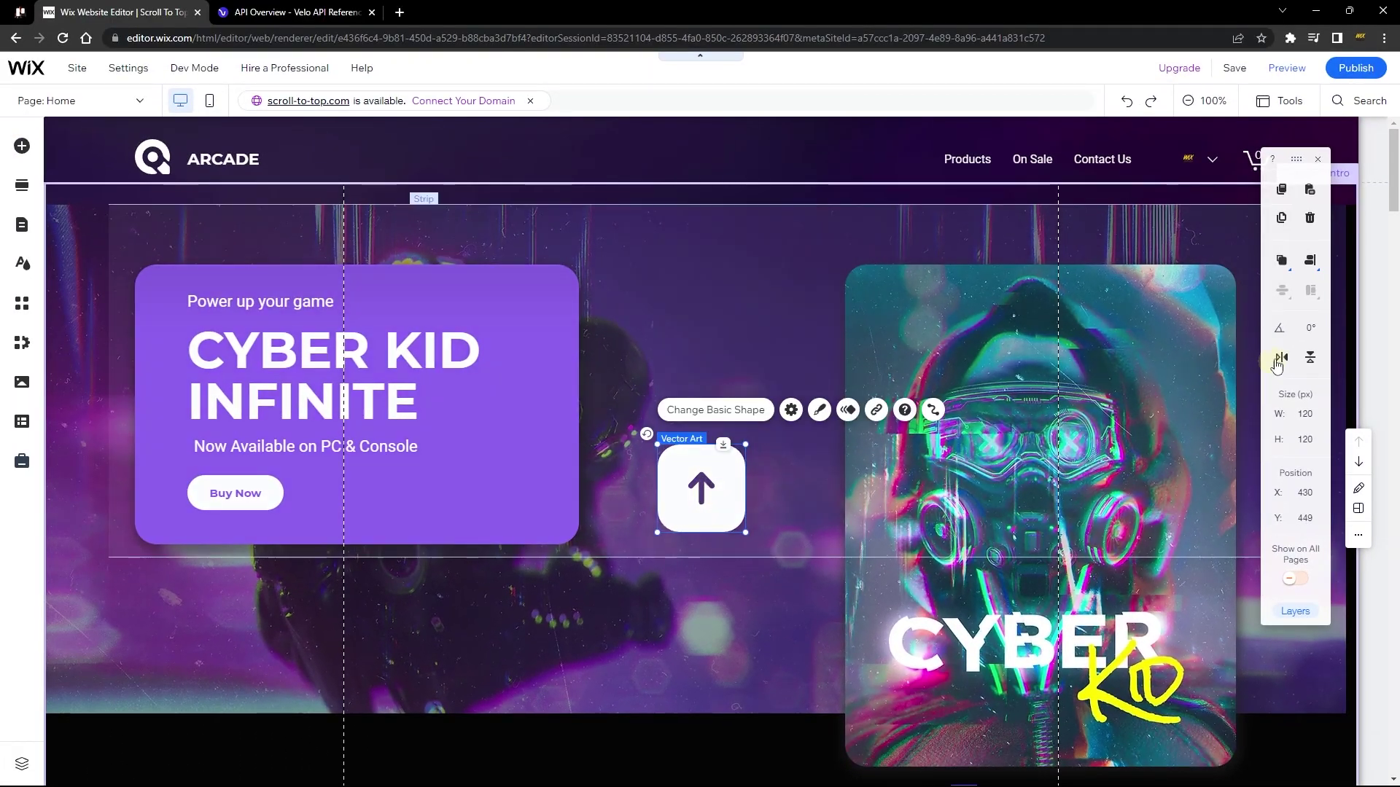
pyautogui.click(1284, 100)
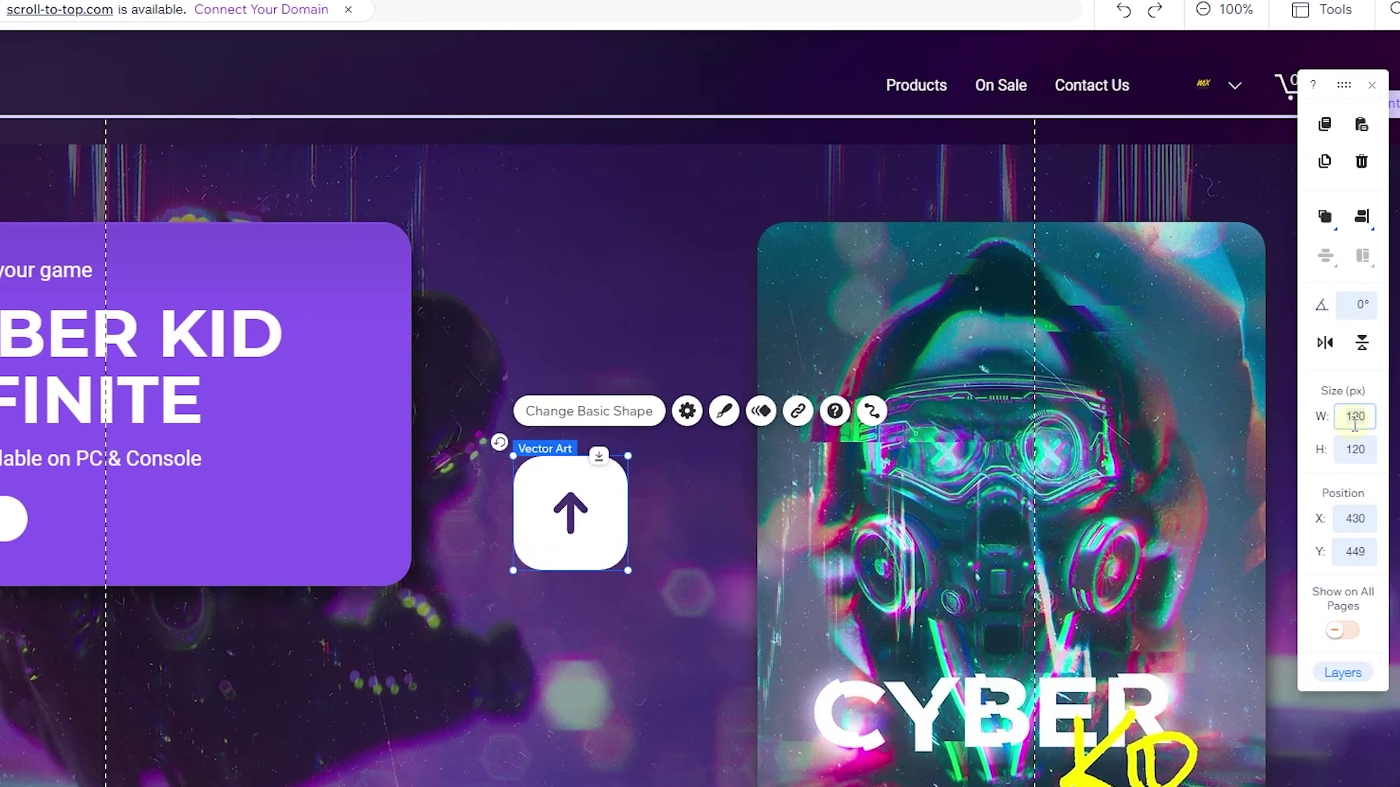
pyautogui.press('Return')
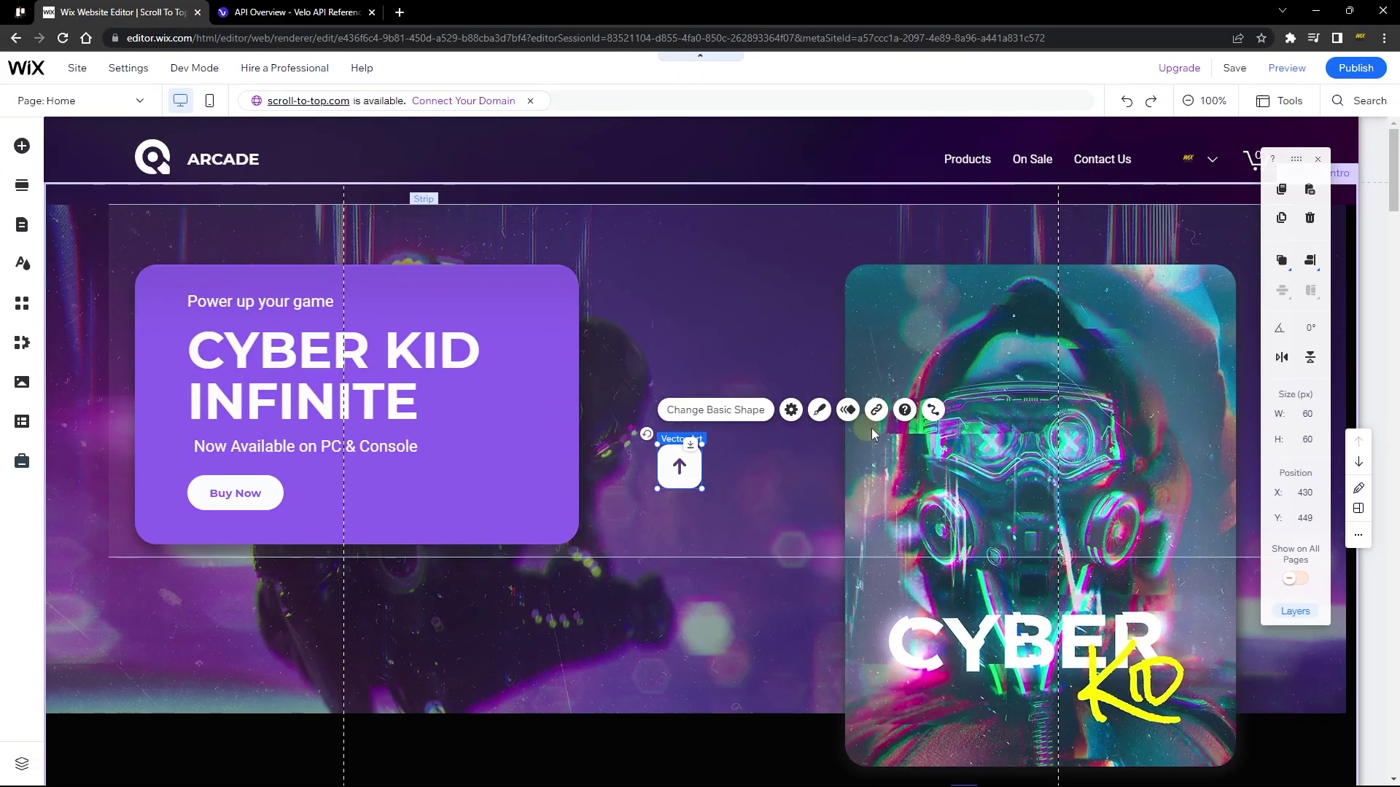
# Link the arrow to the Top of the page.
pyautogui.click(877, 410)
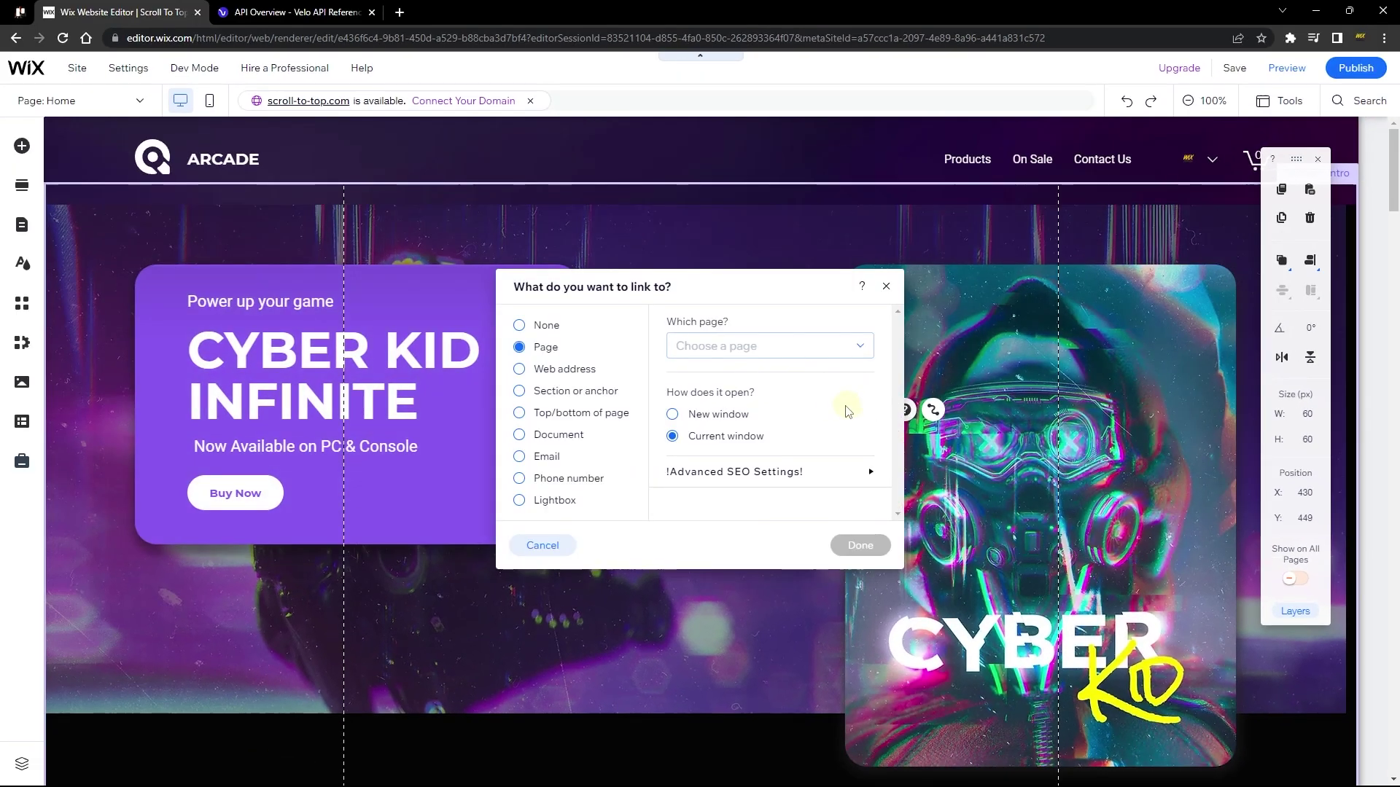
pyautogui.click(588, 416)
pyautogui.click(713, 446)
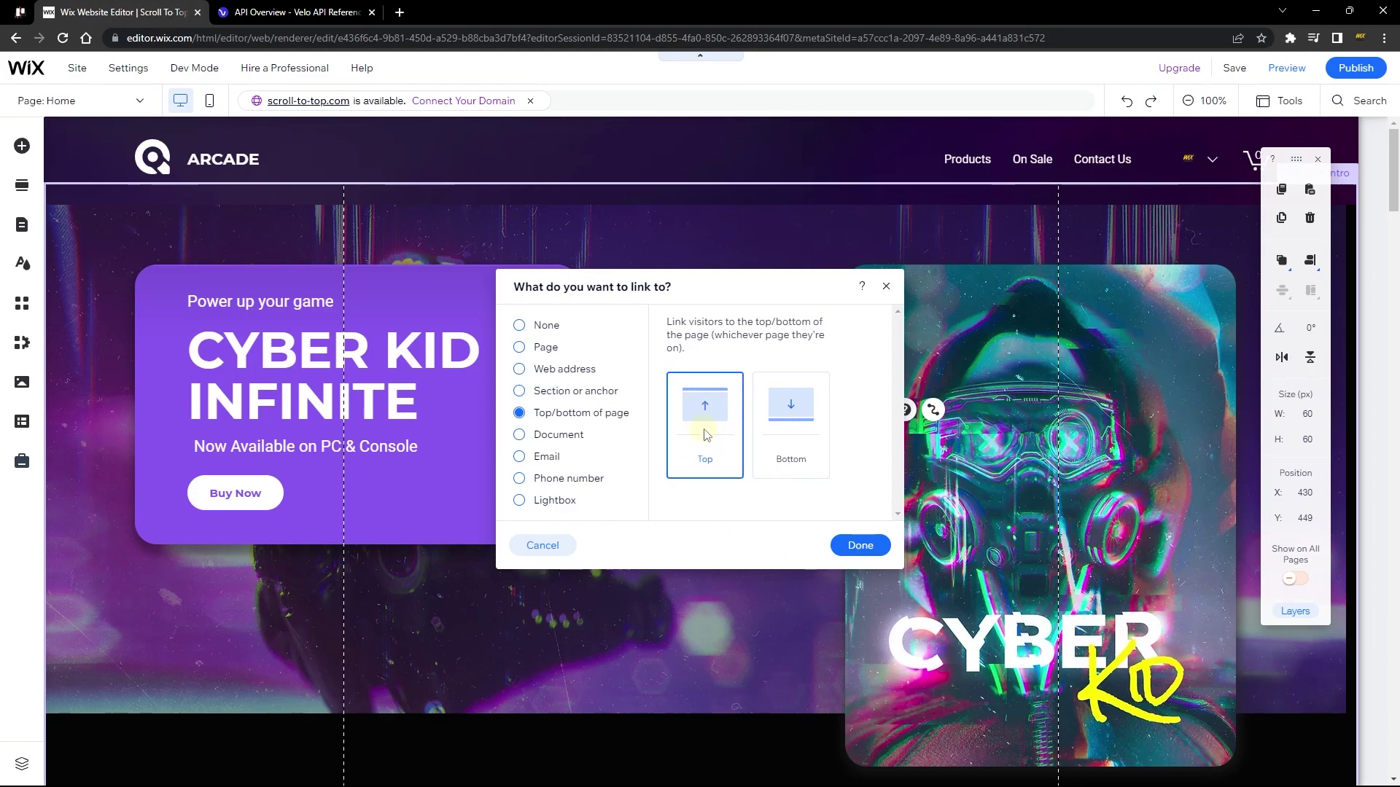
pyautogui.click(865, 558)
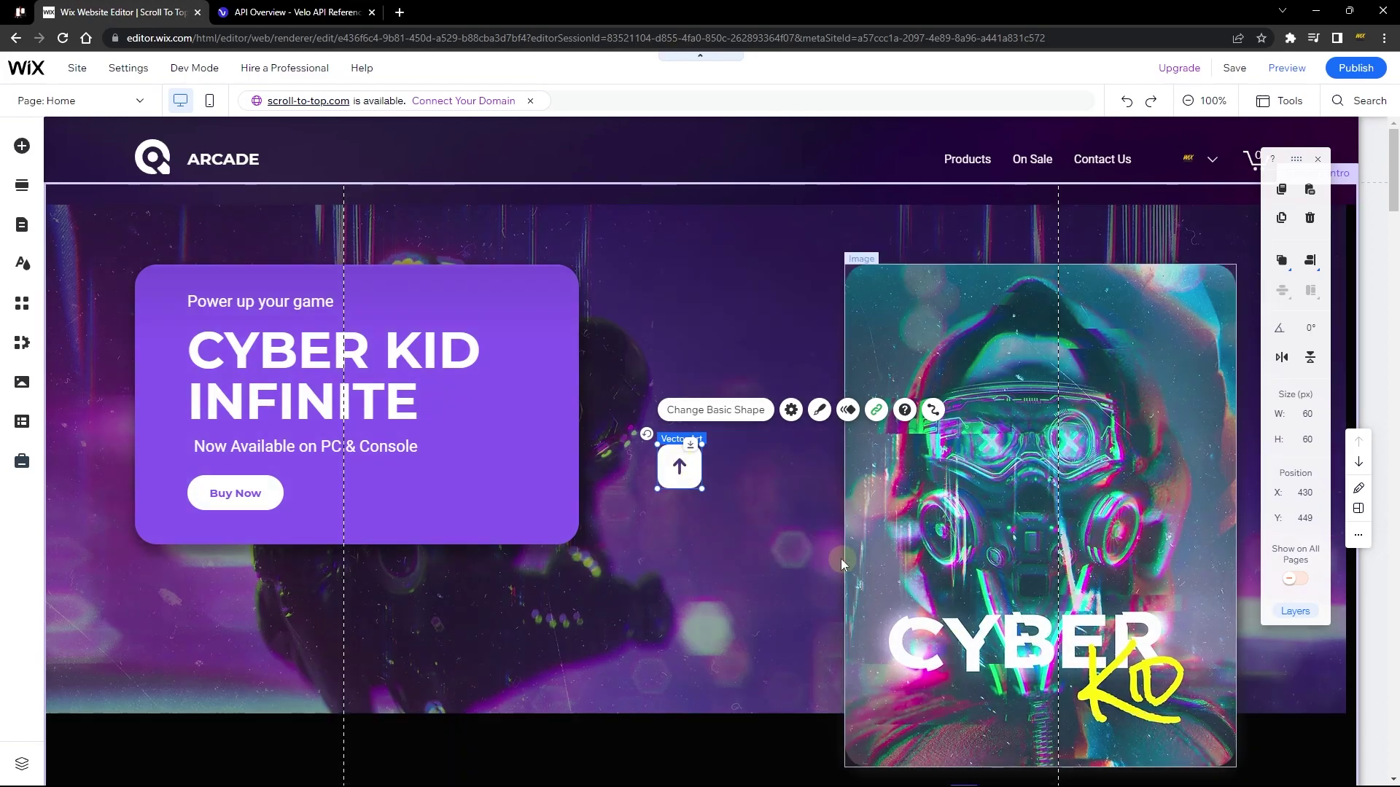
pyautogui.scroll(-5, 834, 553)
pyautogui.scroll(-1, 834, 552)
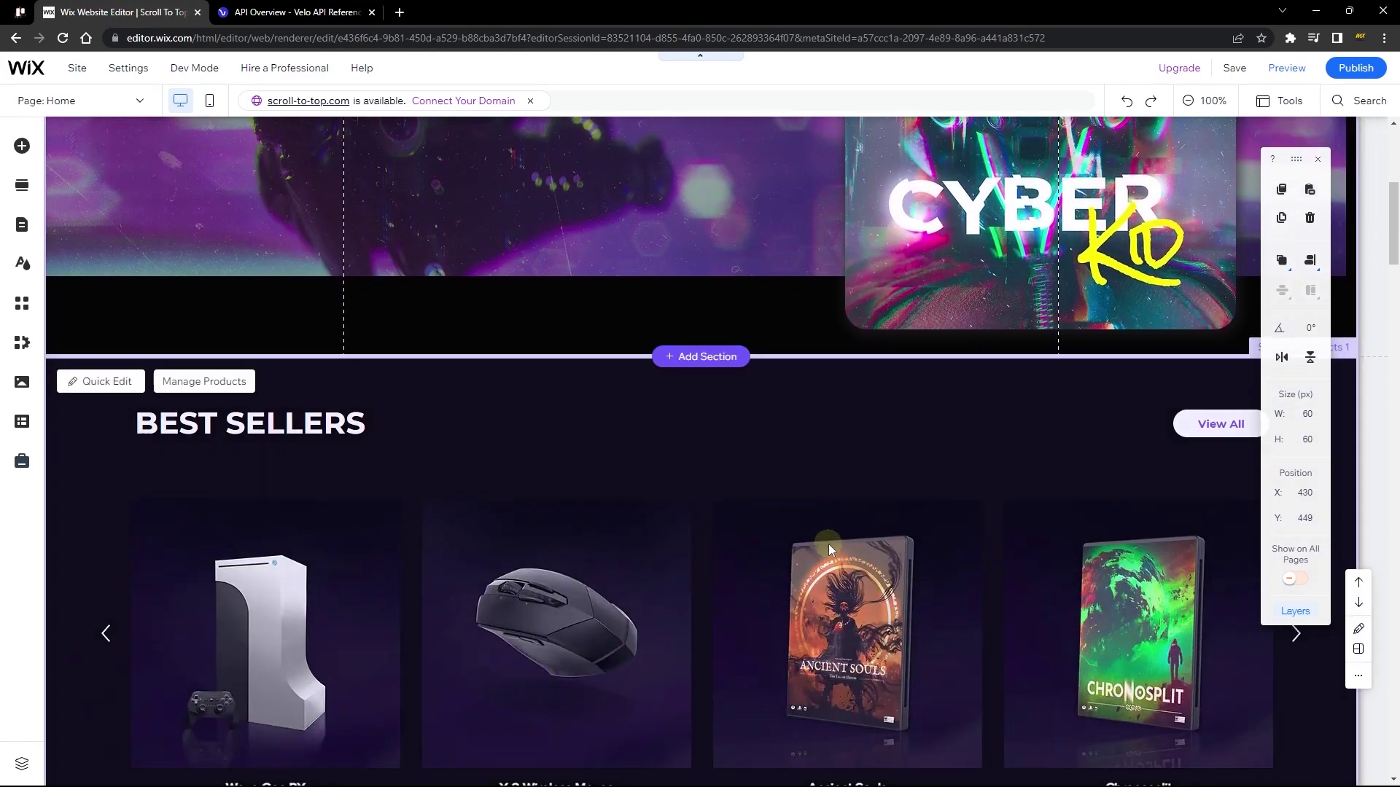
pyautogui.scroll(5, 828, 544)
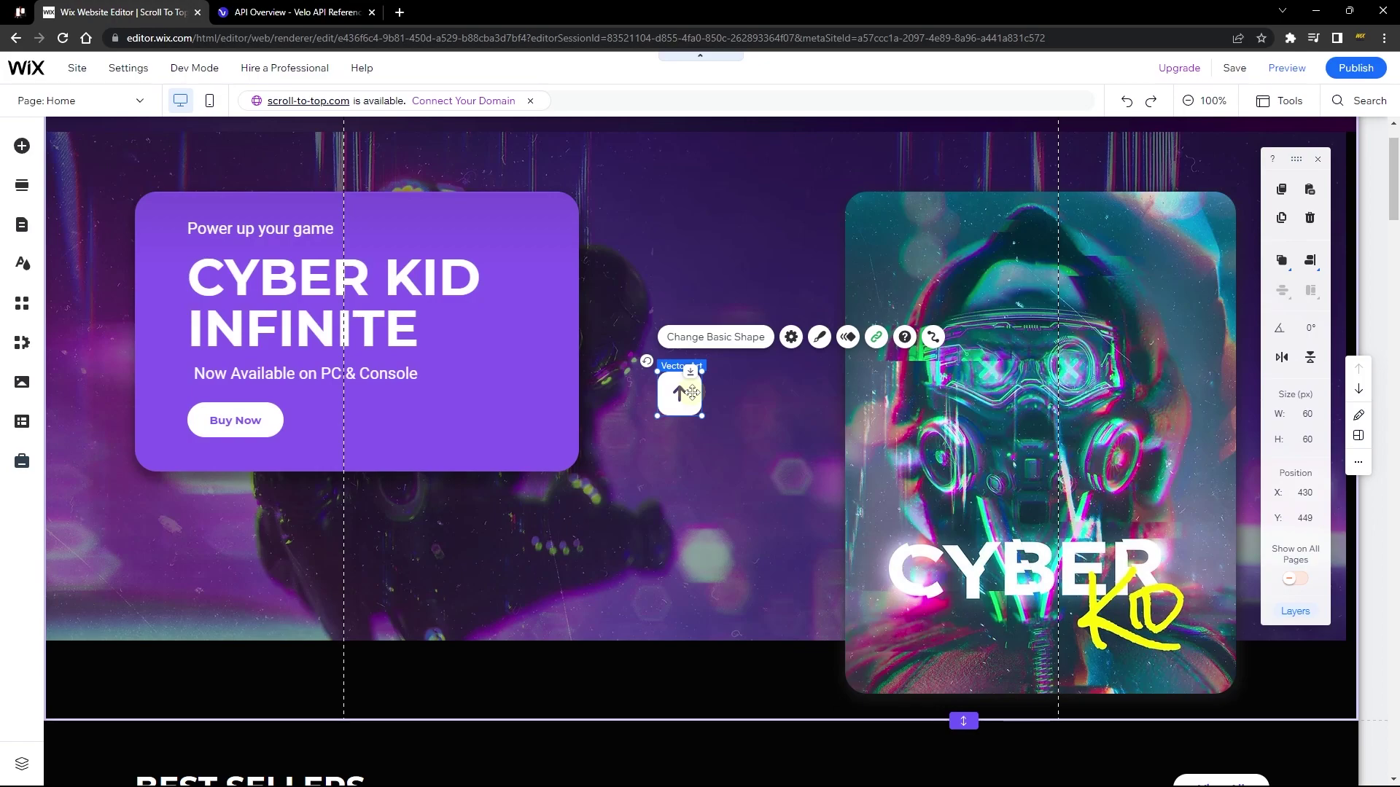
# Pin the arrow to the screen at the bottom-centre position.
pyautogui.rightClick(692, 394)
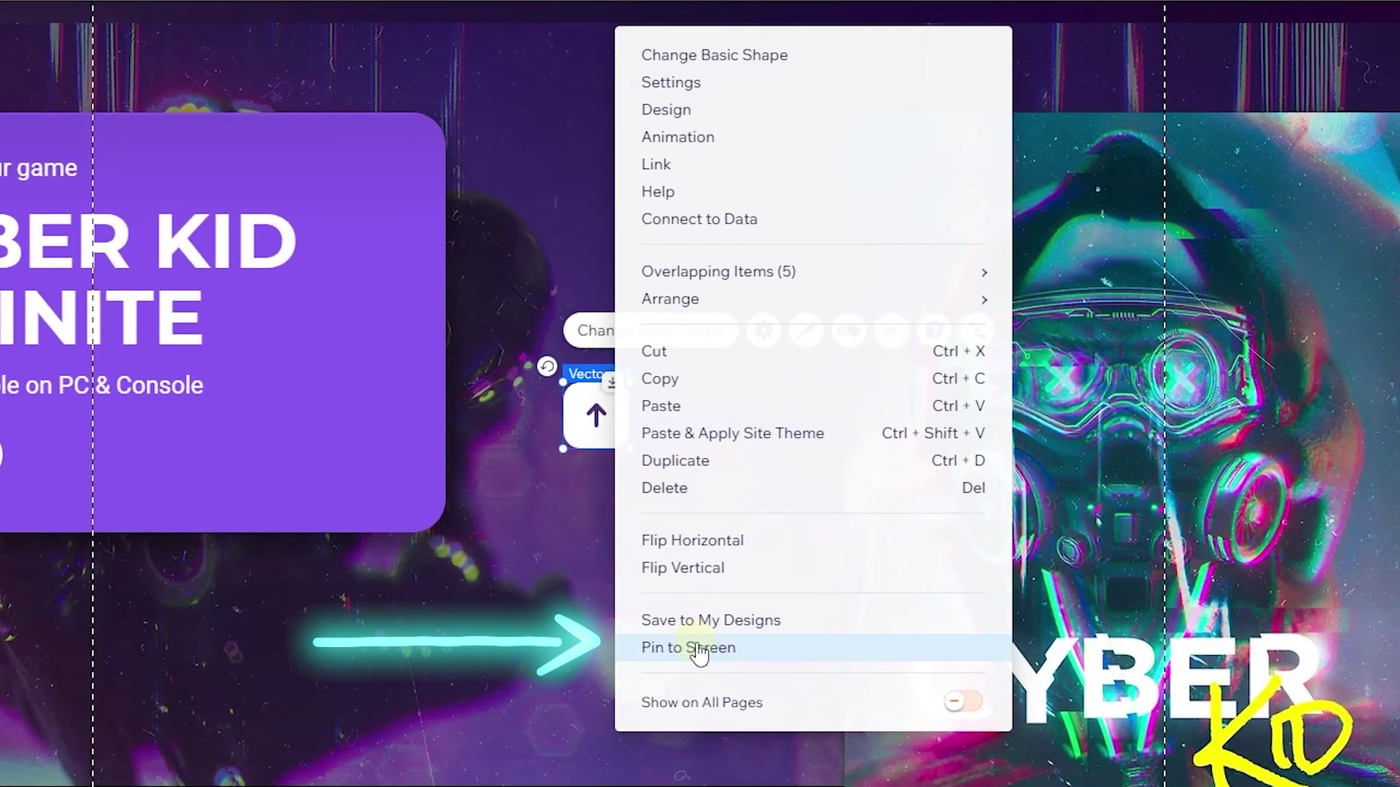
pyautogui.click(824, 654)
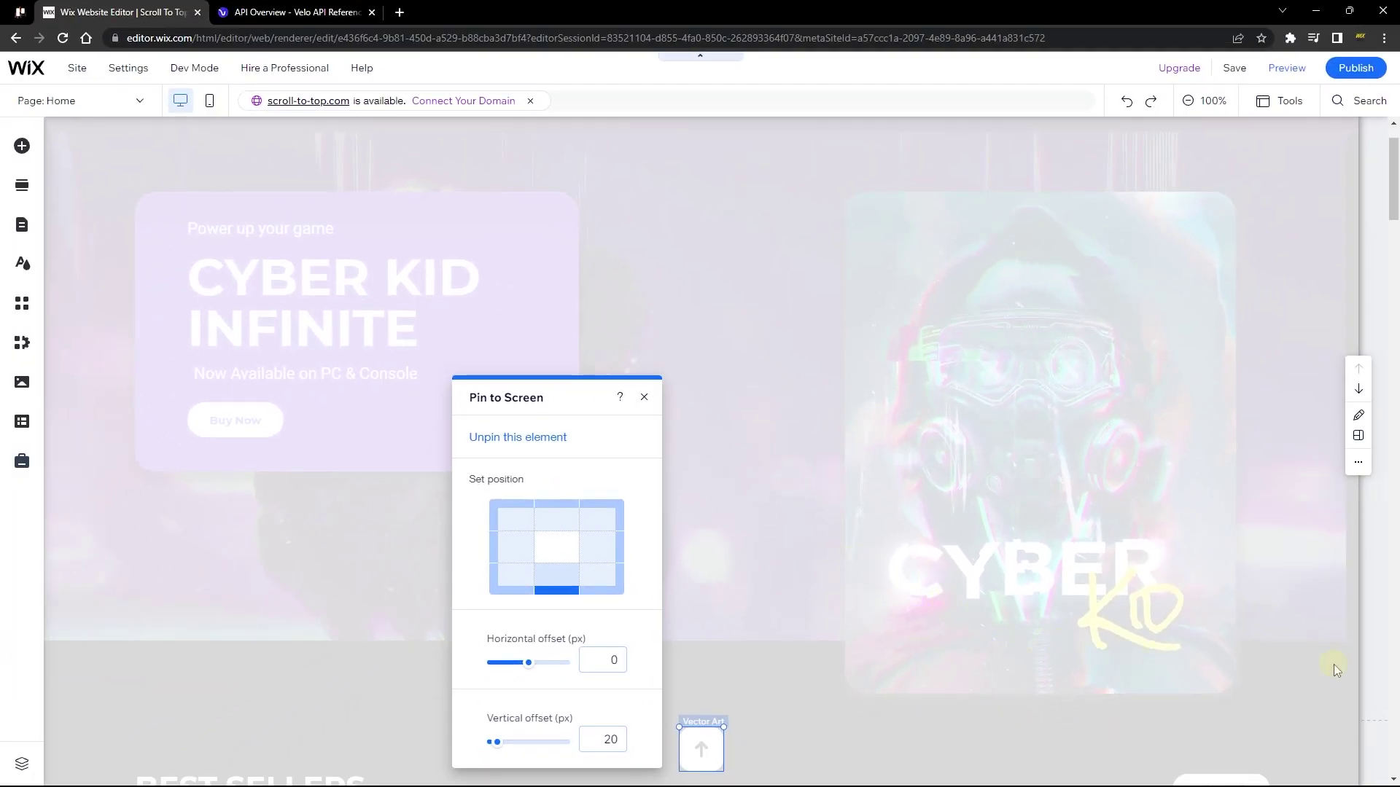
pyautogui.click(599, 584)
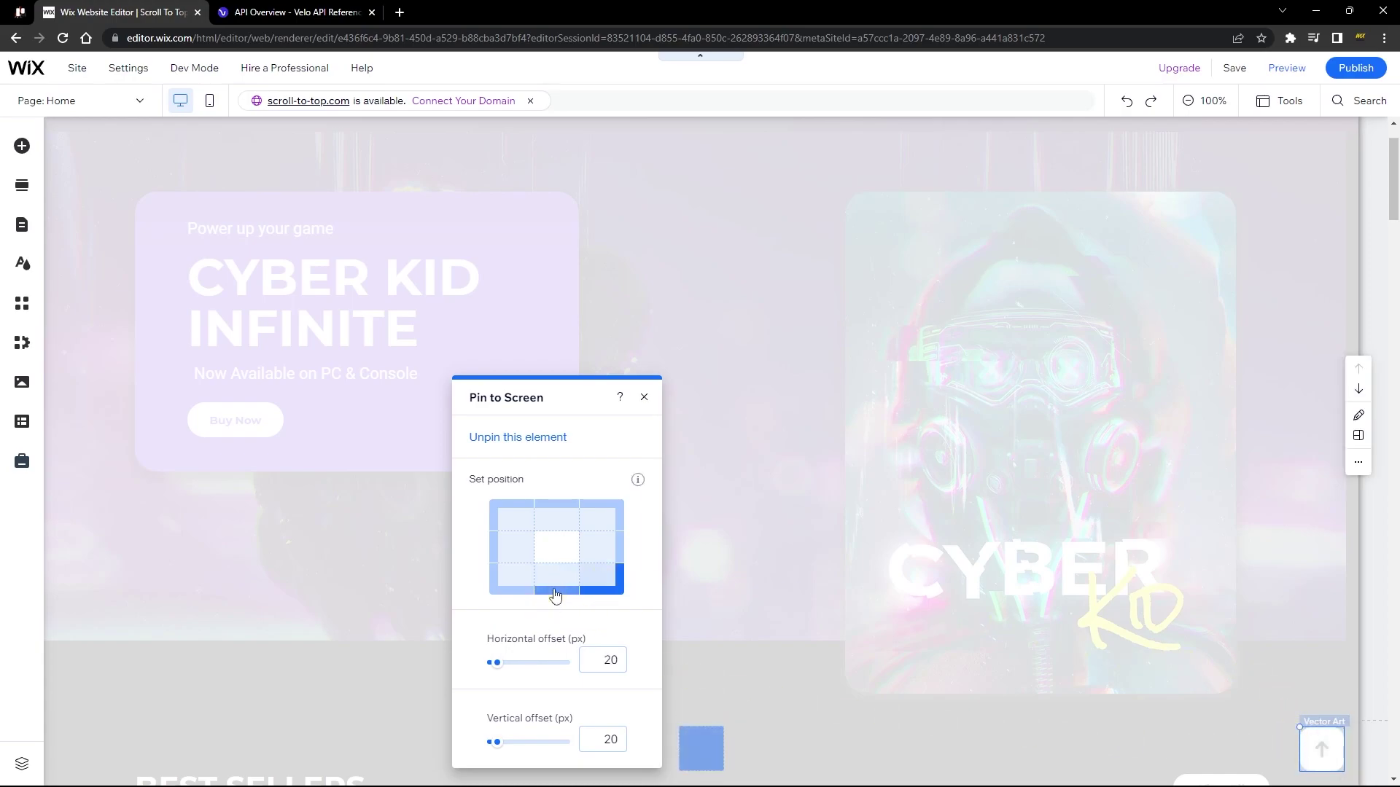
pyautogui.click(556, 589)
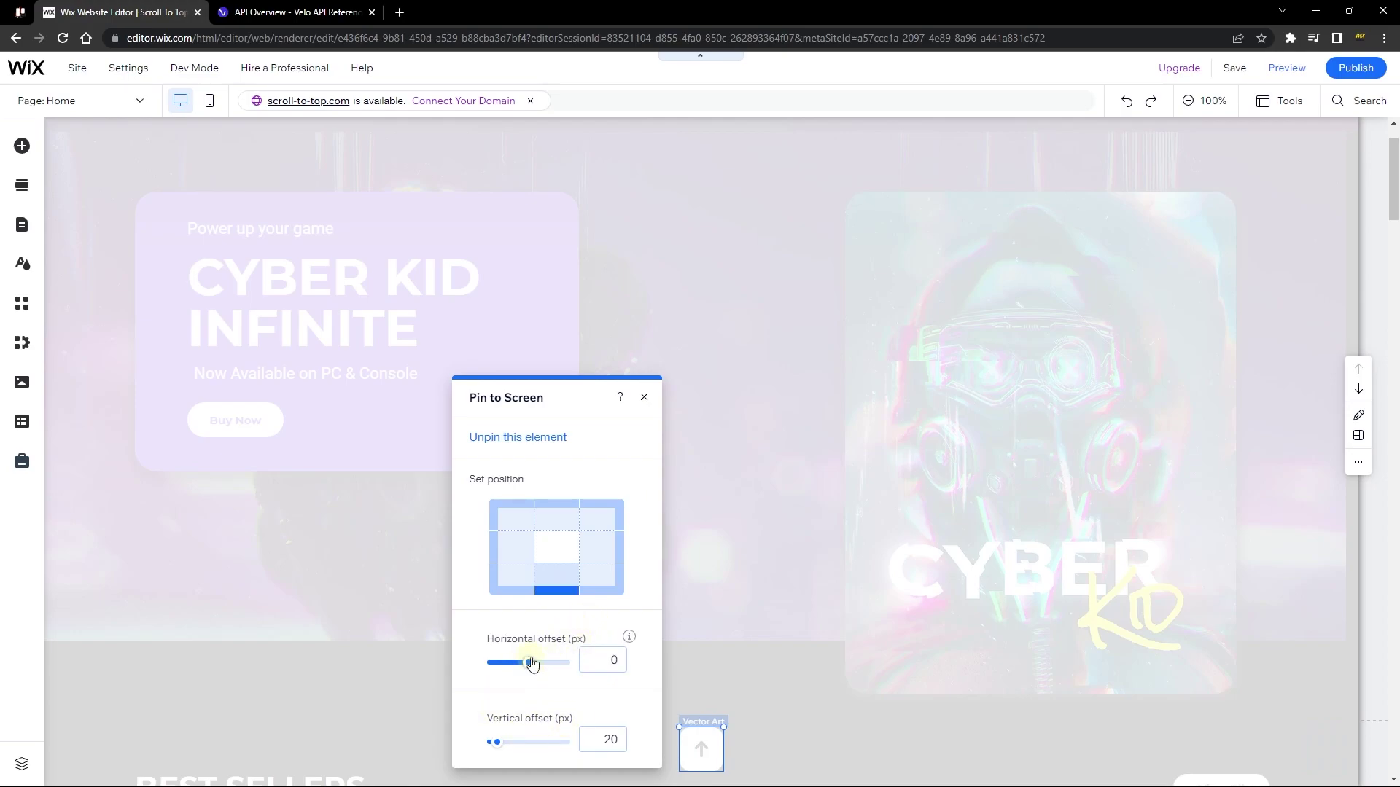
pyautogui.moveTo(557, 398); pyautogui.dragTo(687, 291)
pyautogui.moveTo(661, 559); pyautogui.dragTo(724, 555)
# Set the pin's horizontal offset to 0 and vertical offset to 20 px.
pyautogui.doubleClick(724, 555)
pyautogui.write('00')
pyautogui.press('Return')
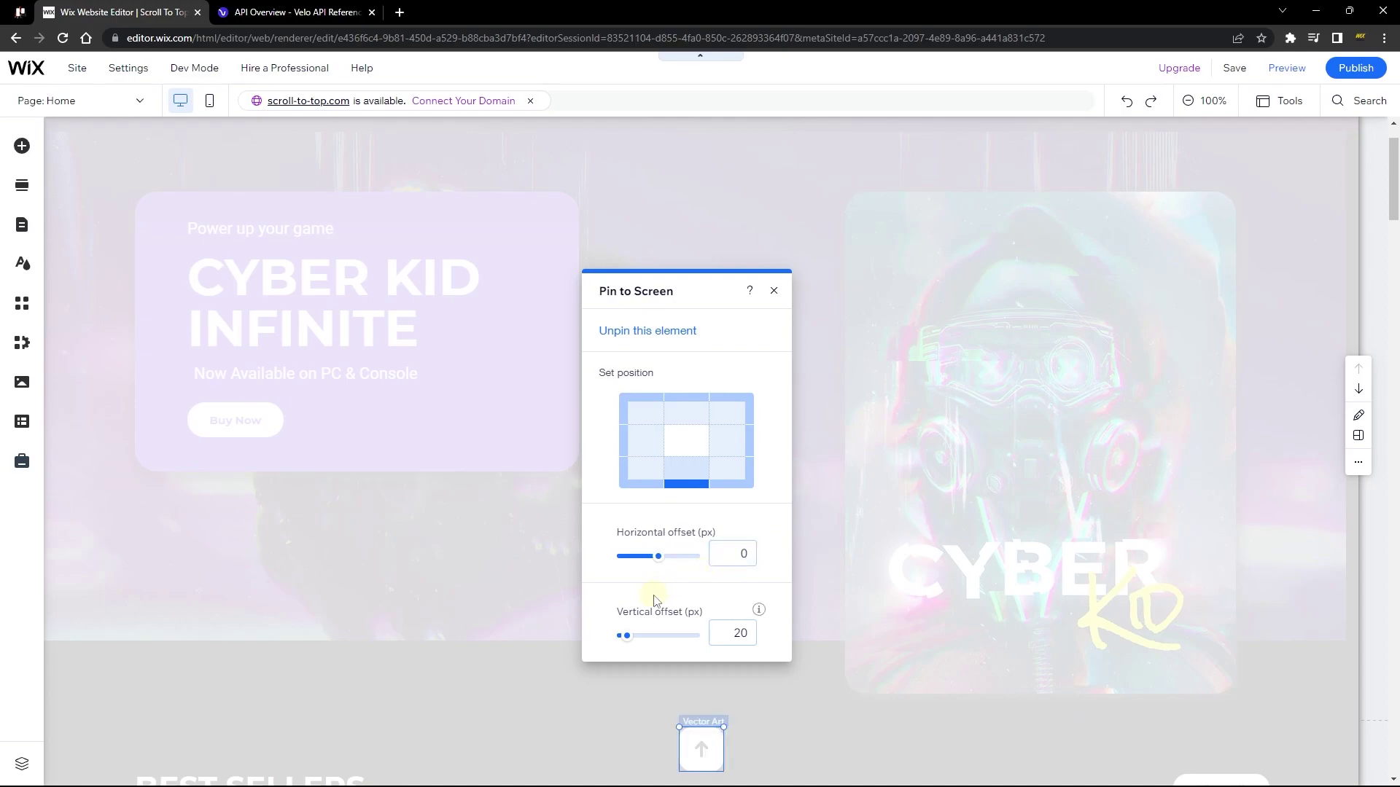
pyautogui.moveTo(624, 636); pyautogui.dragTo(403, 645)
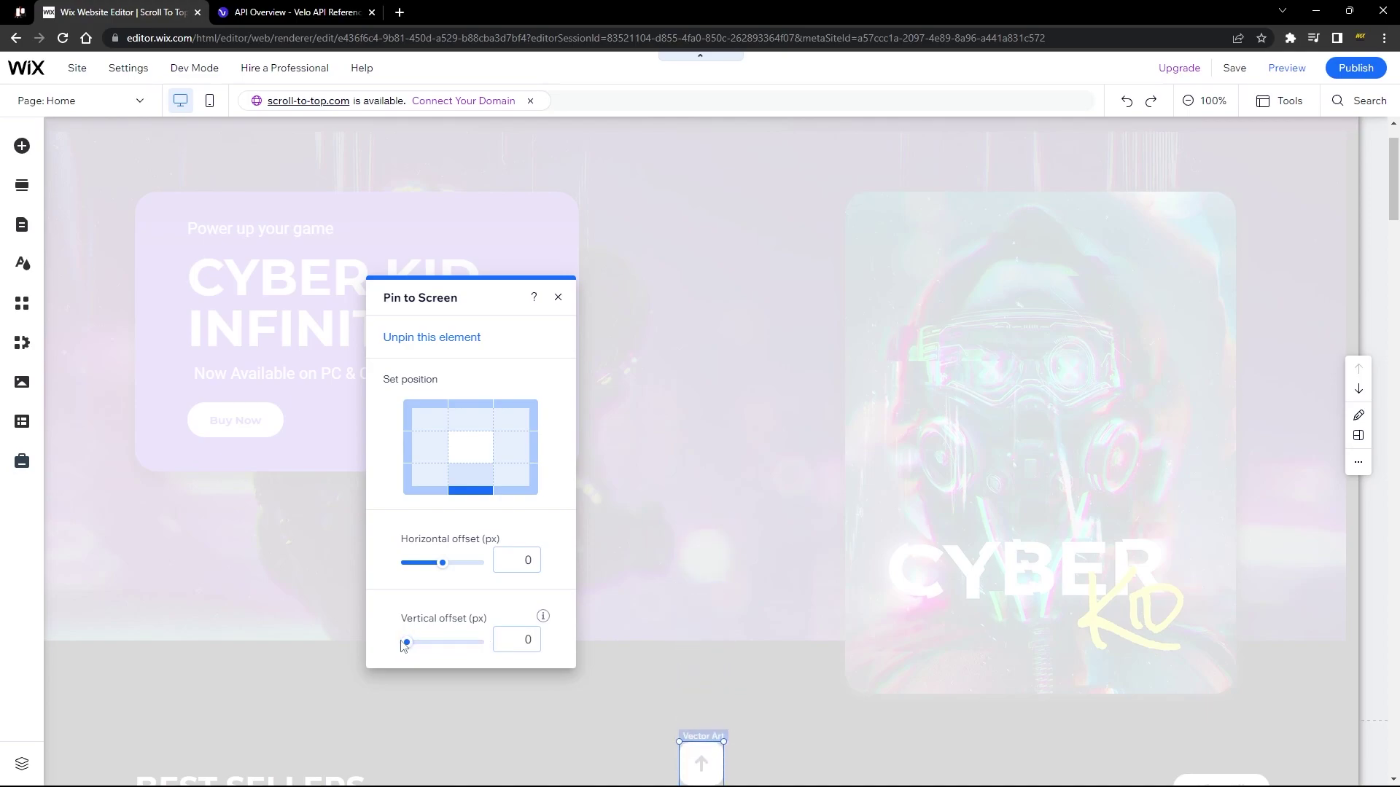
pyautogui.click(515, 639)
pyautogui.write('20')
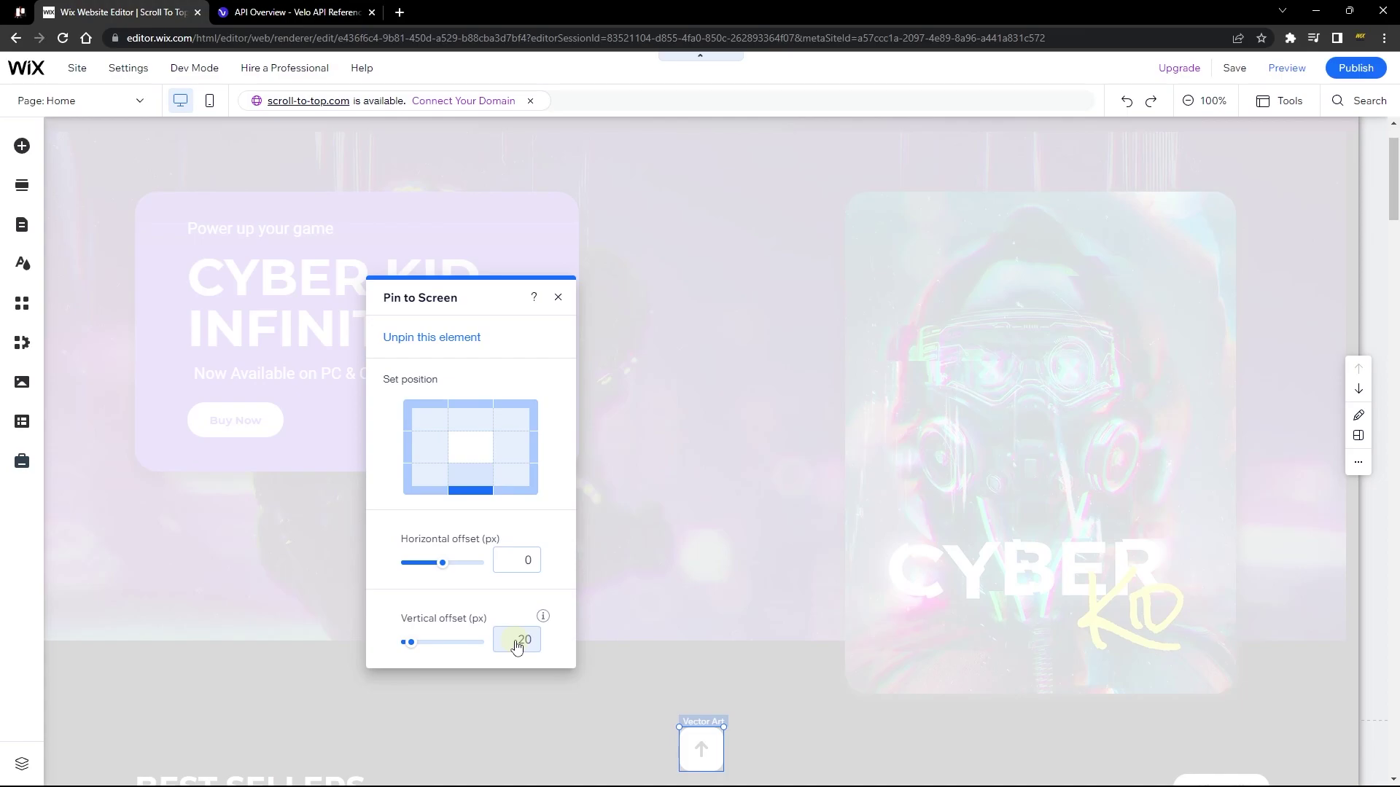
# Close the Pin to Screen panel and scroll the editor page.
pyautogui.click(558, 299)
pyautogui.scroll(-7, 863, 516)
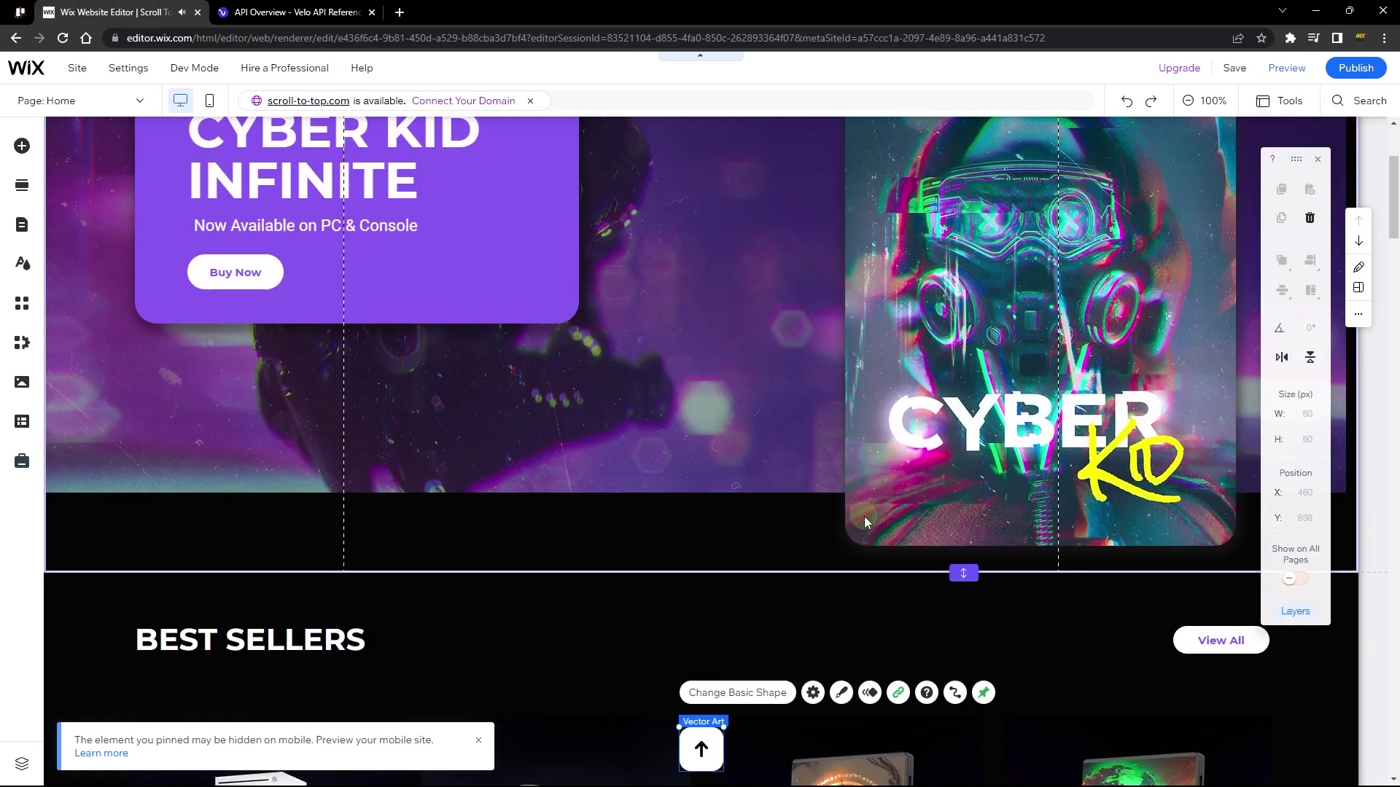
pyautogui.scroll(7, 863, 516)
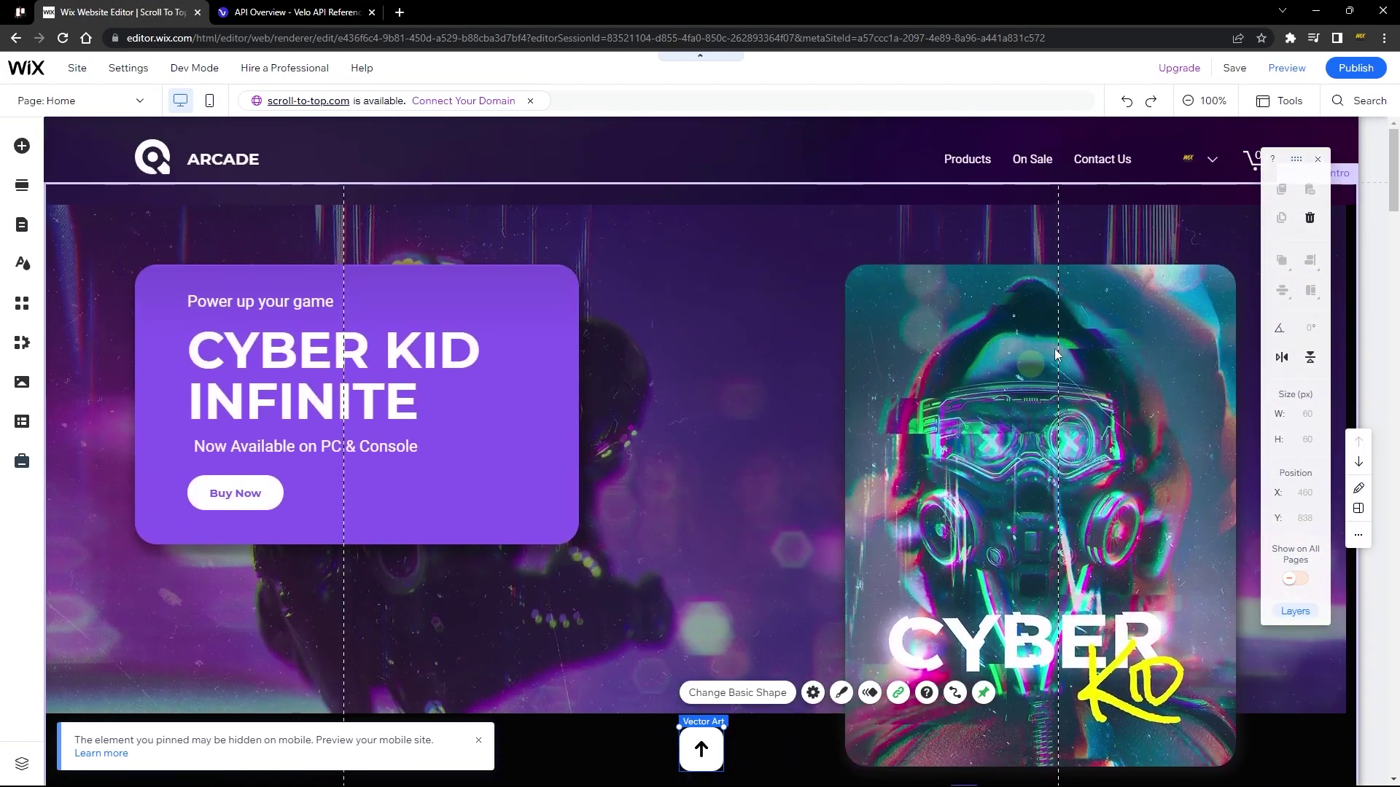
# Preview the site, test the arrow scrolling to the top, then check the Products page.
pyautogui.click(1300, 72)
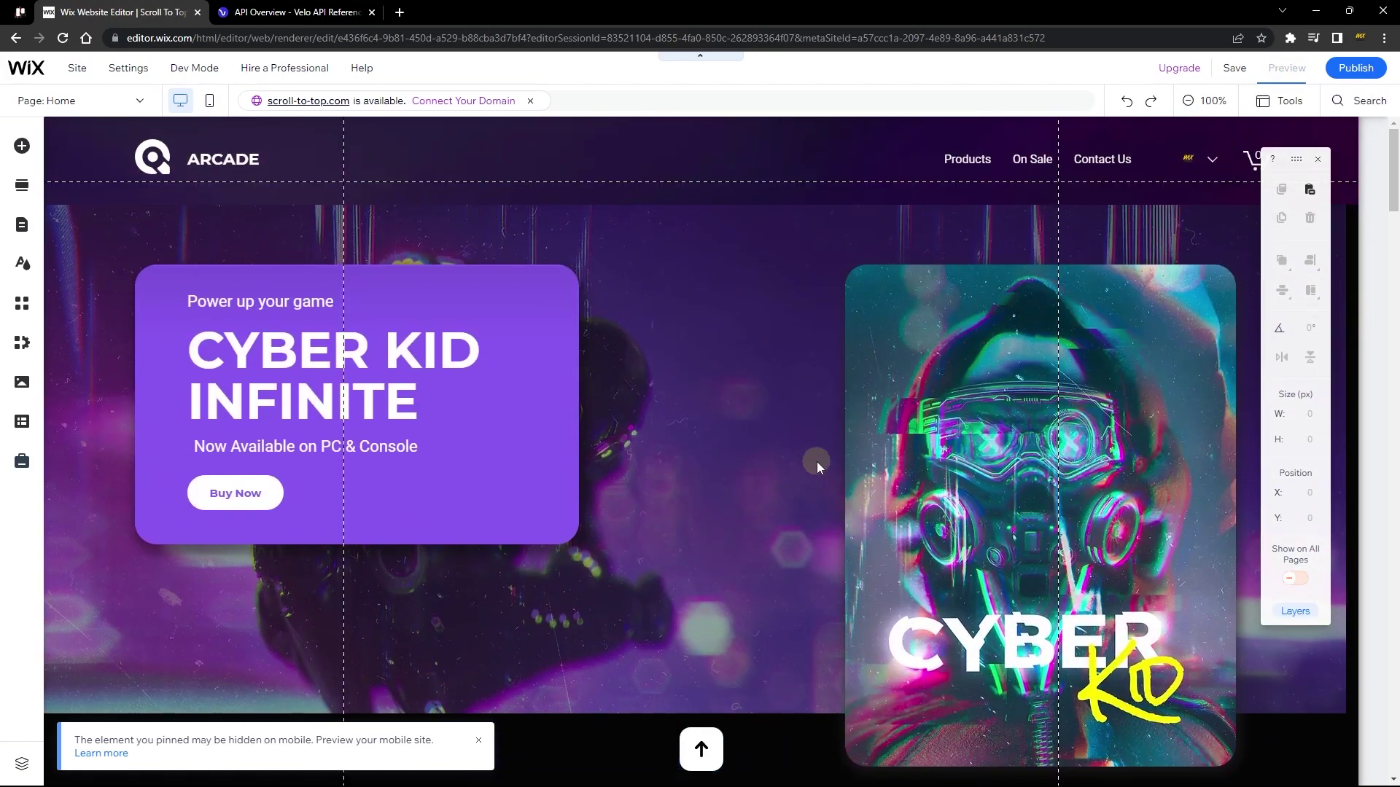
pyautogui.scroll(-7, 776, 551)
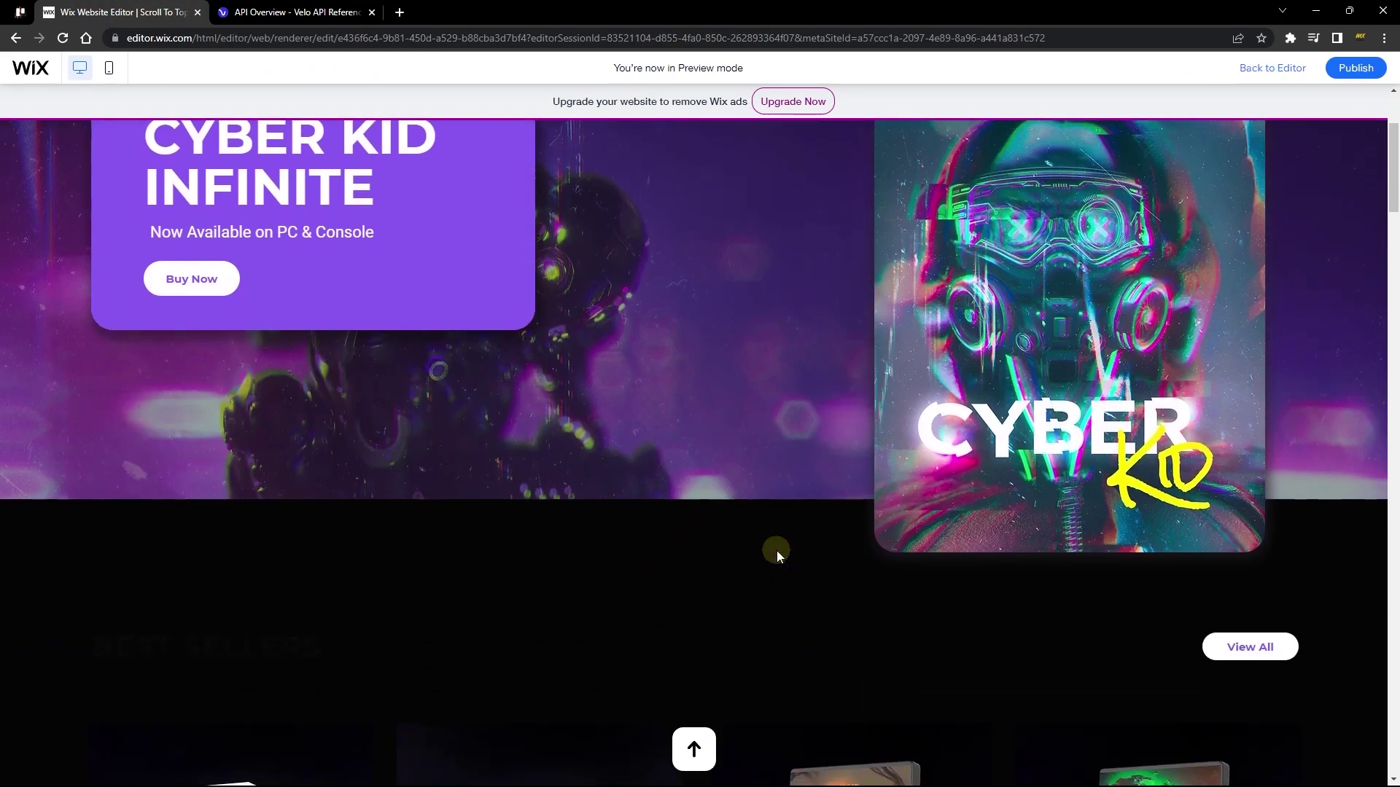
pyautogui.scroll(-6, 777, 558)
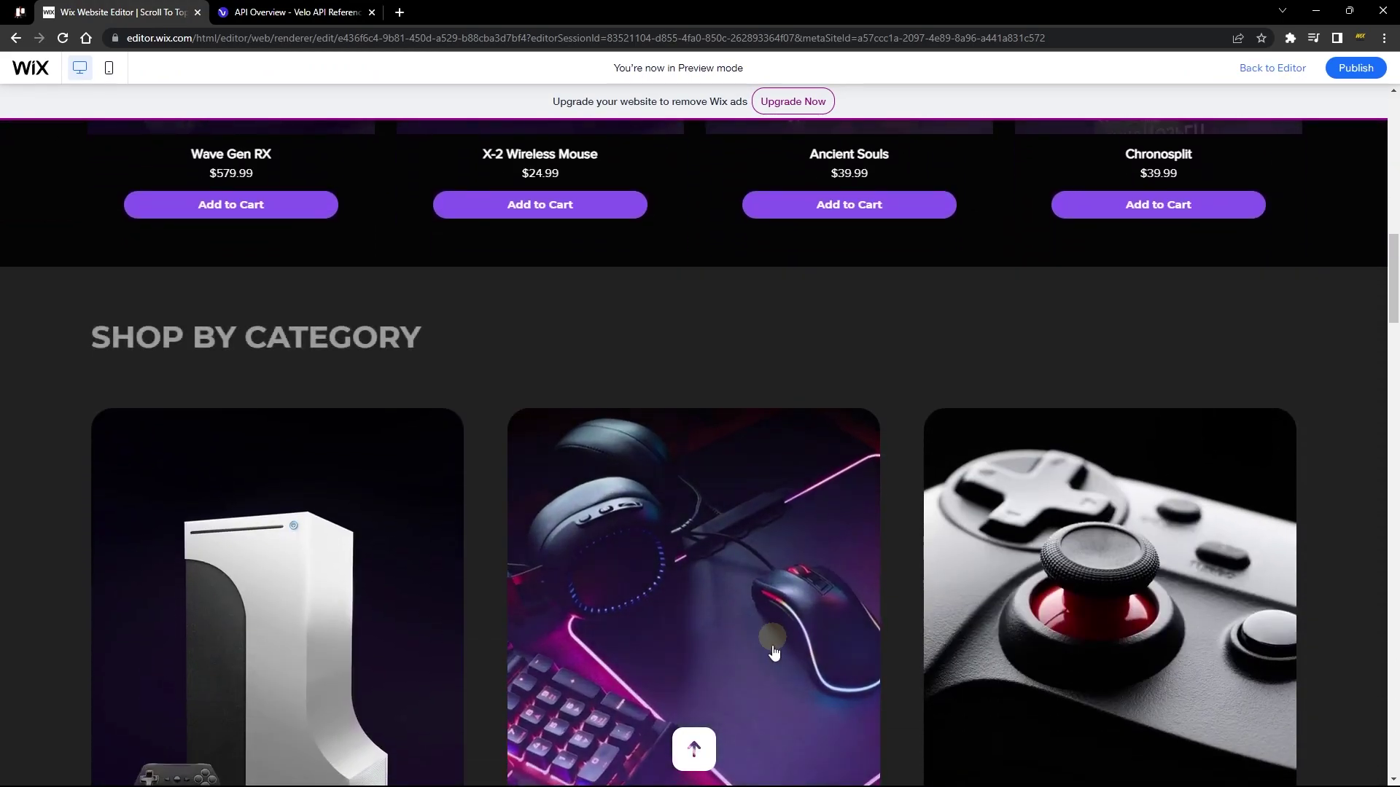
pyautogui.click(694, 749)
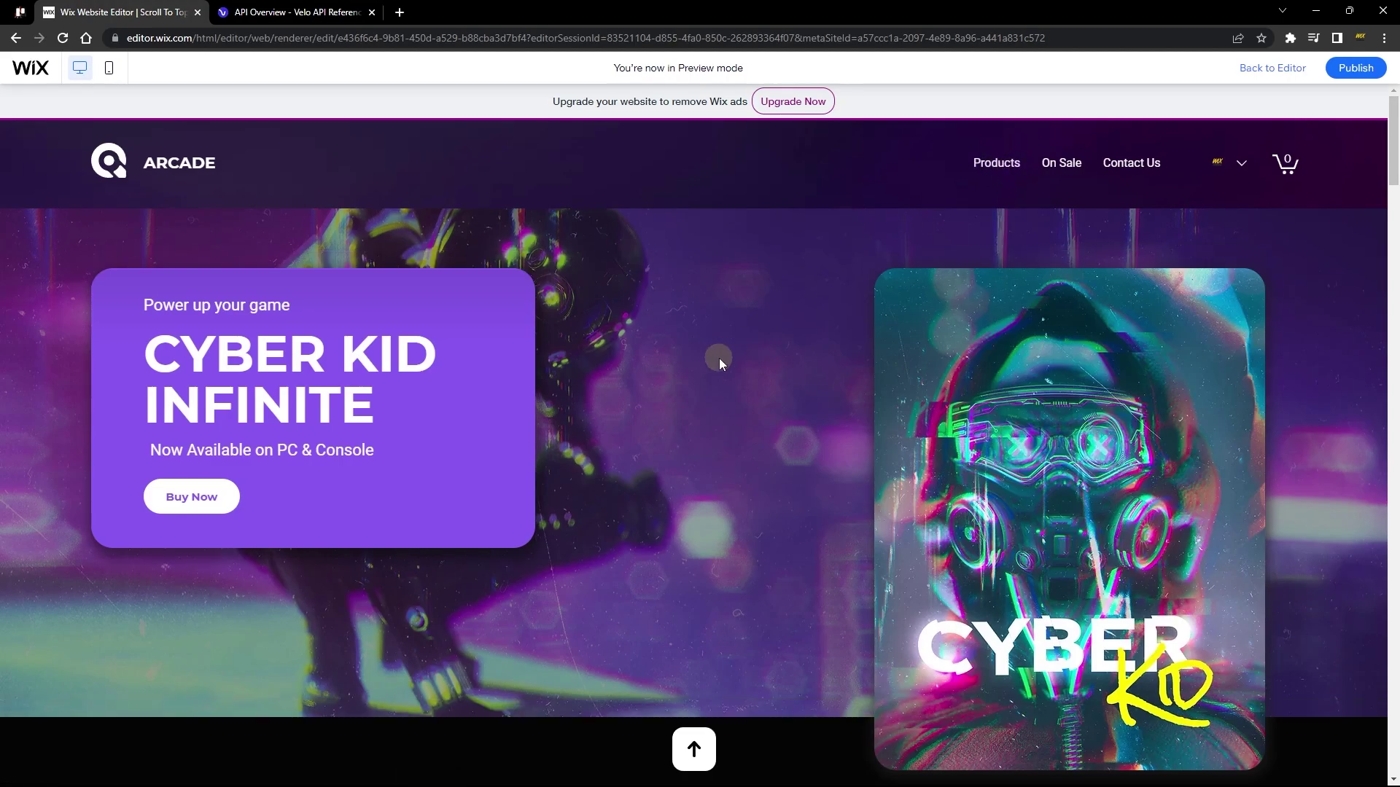
pyautogui.click(719, 357)
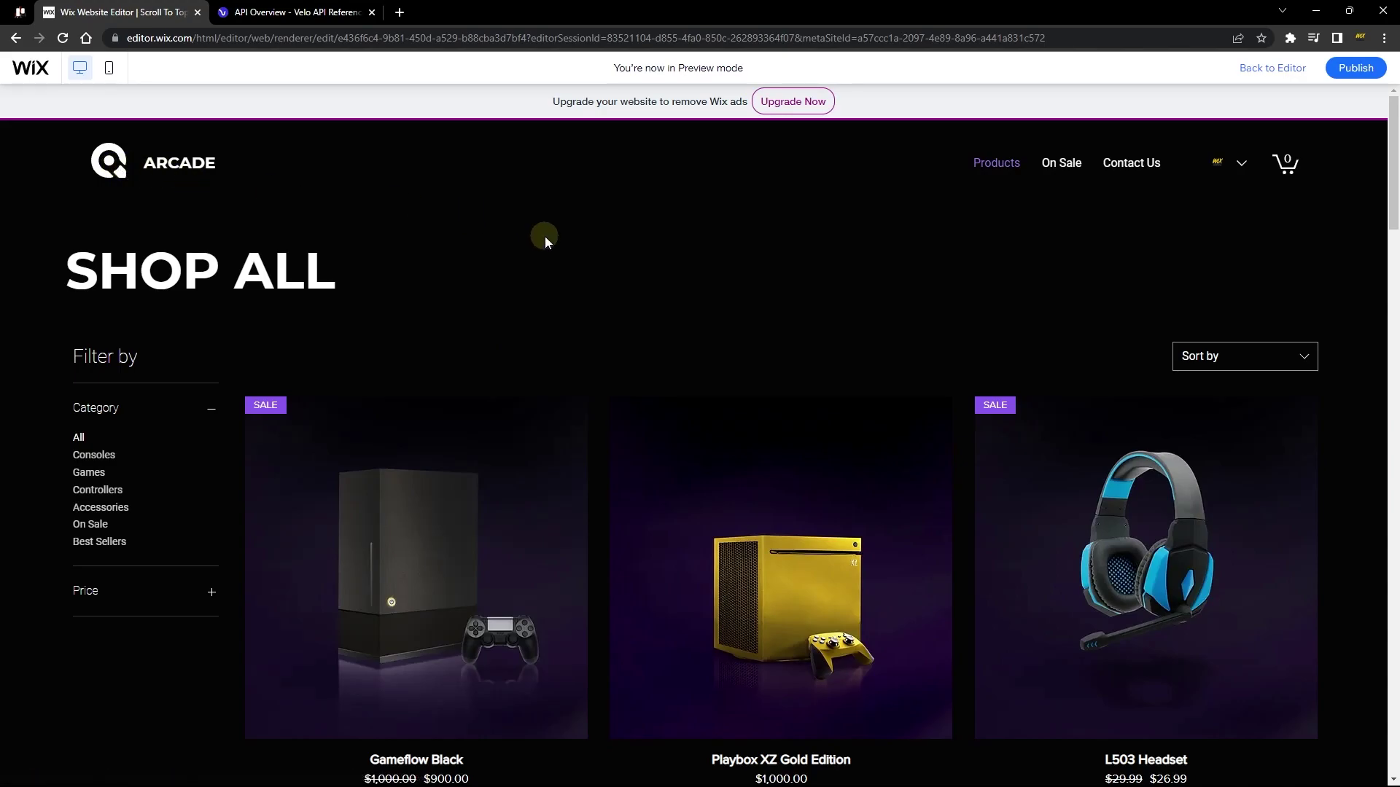
pyautogui.hotkey('alt', 'Left')
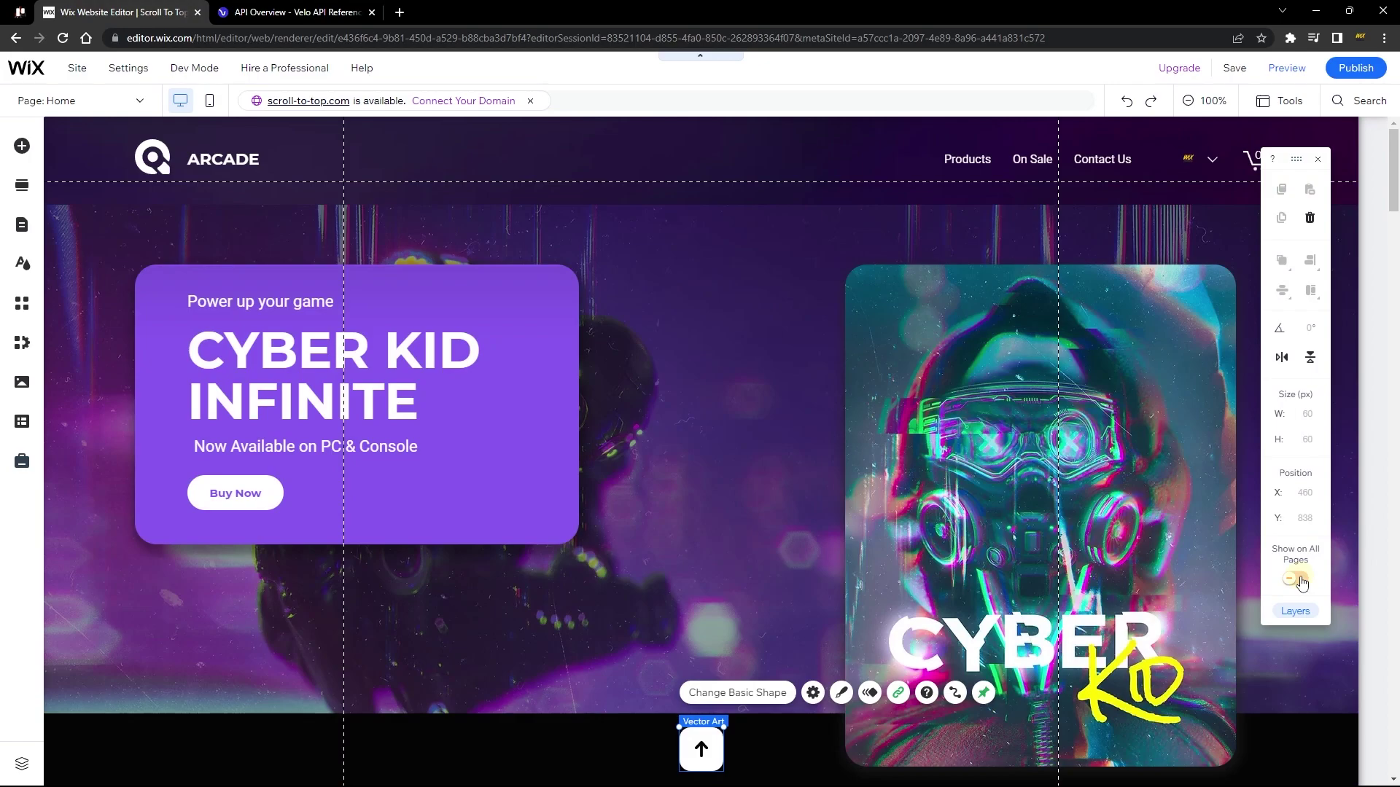
# Enable Show on All Pages for the arrow, check its pin settings, and preview again.
pyautogui.click(1295, 581)
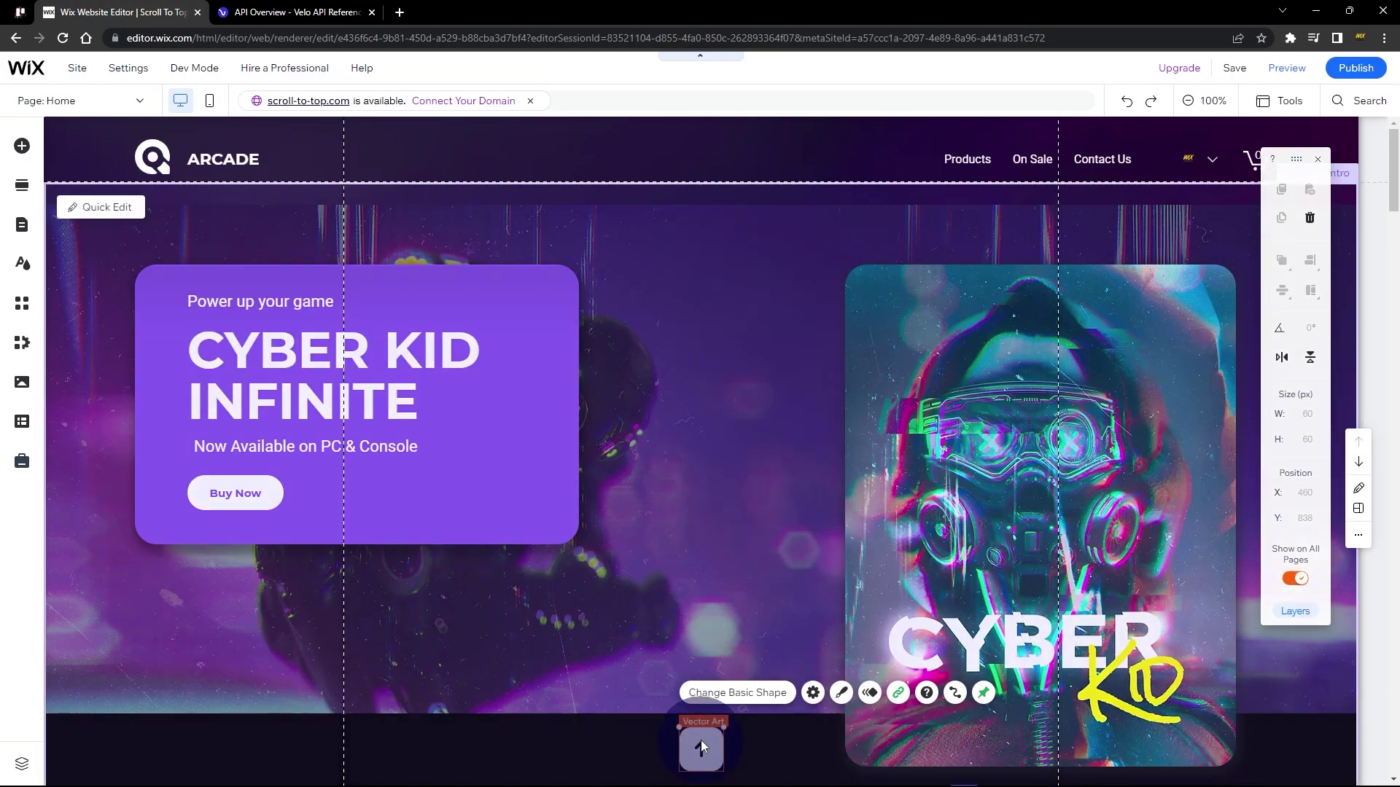
pyautogui.rightClick(701, 742)
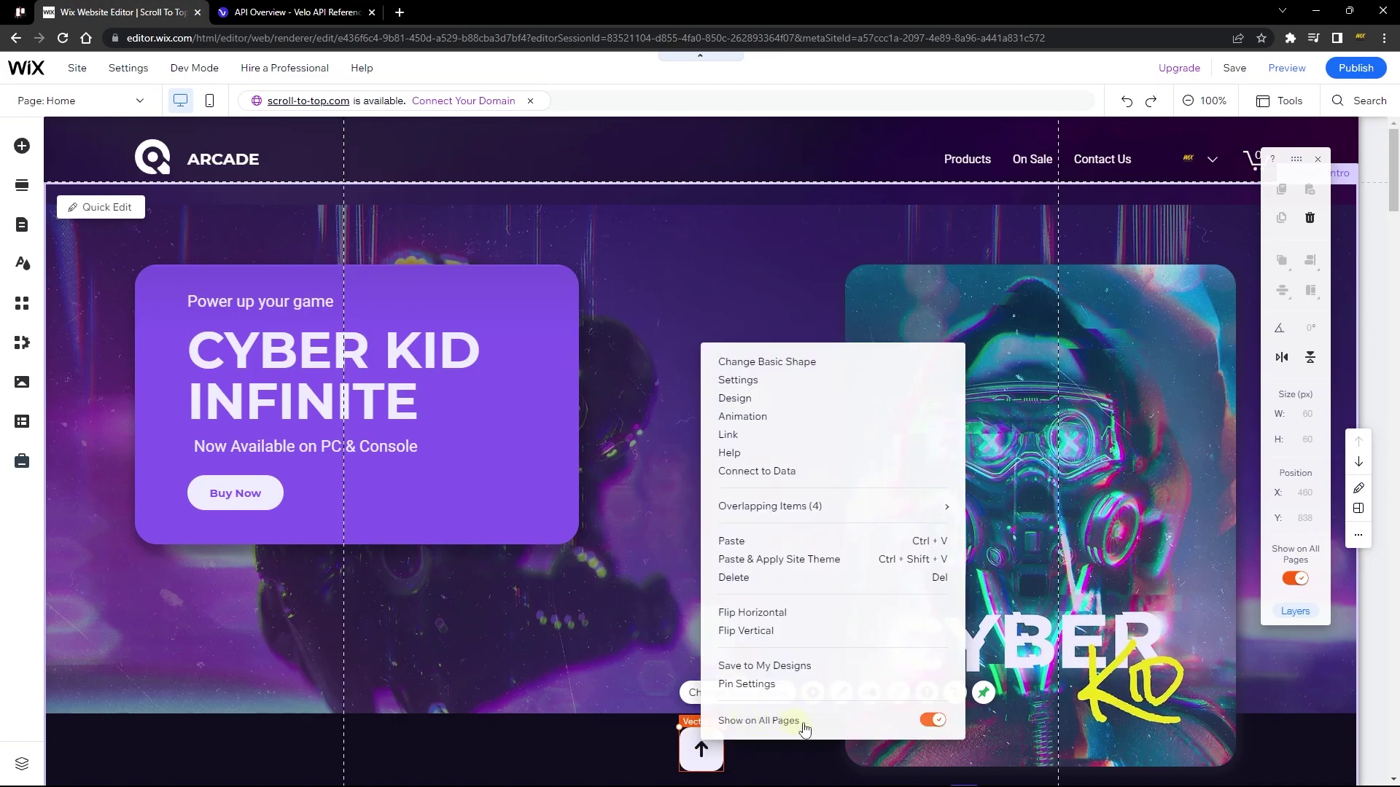
pyautogui.click(746, 684)
pyautogui.click(803, 575)
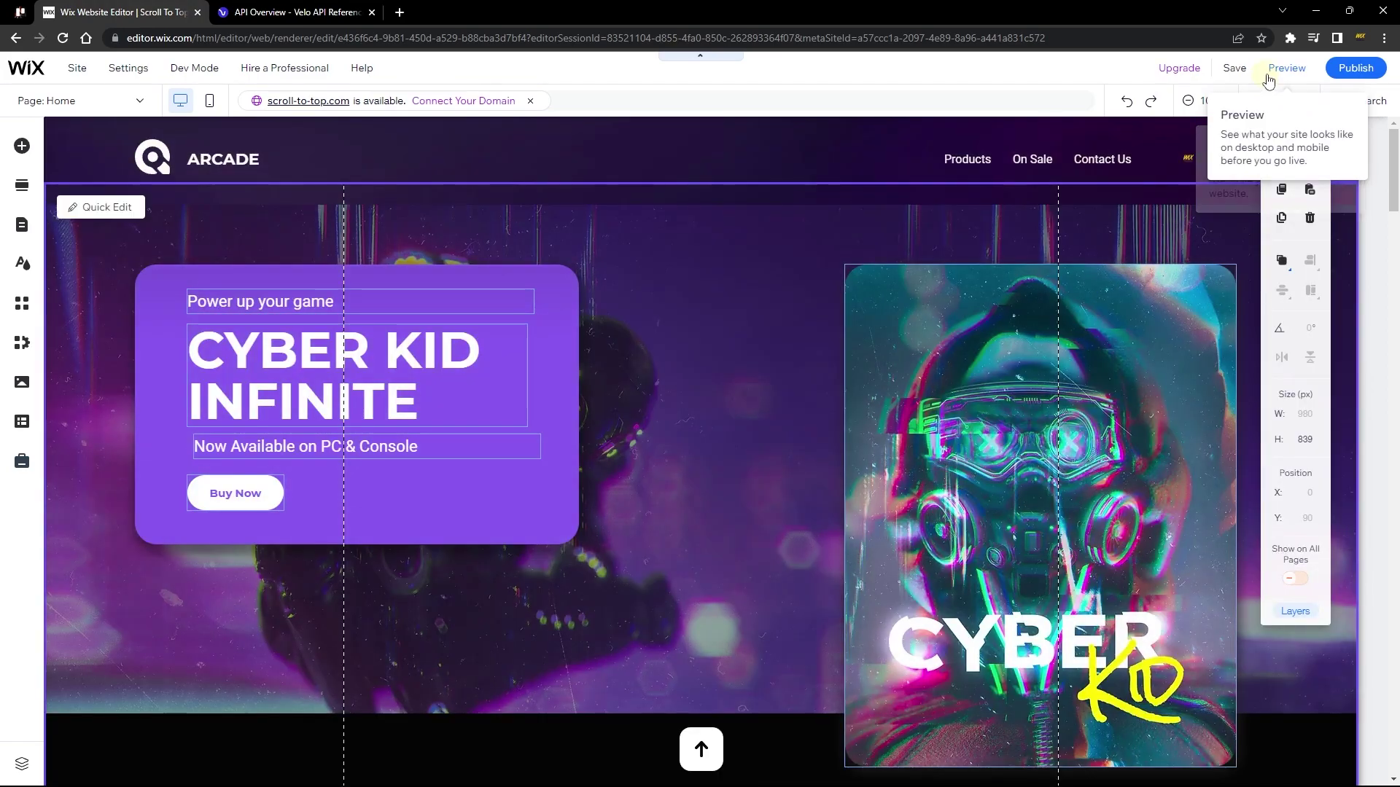
pyautogui.click(1268, 78)
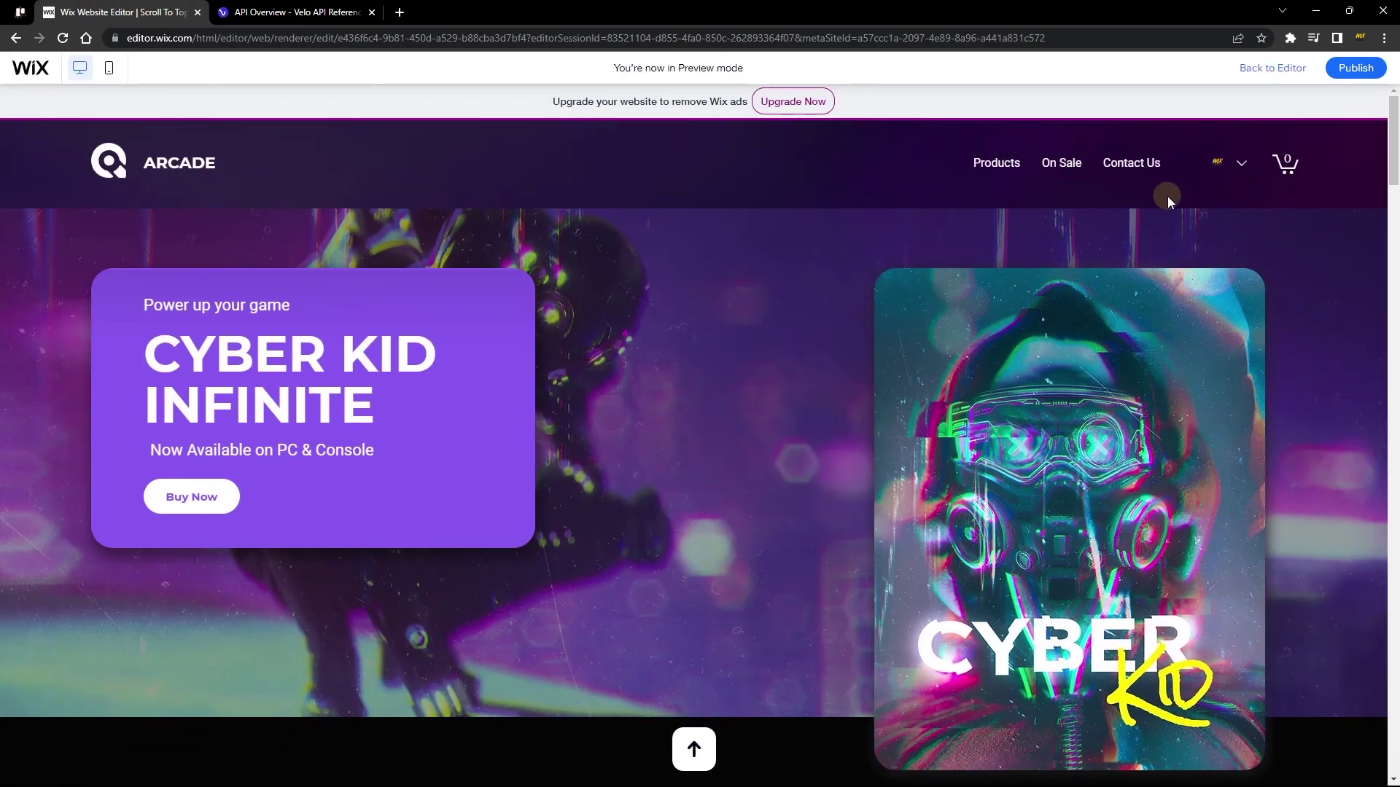
# Test the arrow on the Contact Us page, return home, and exit the preview.
pyautogui.click(1130, 163)
pyautogui.scroll(-4, 580, 494)
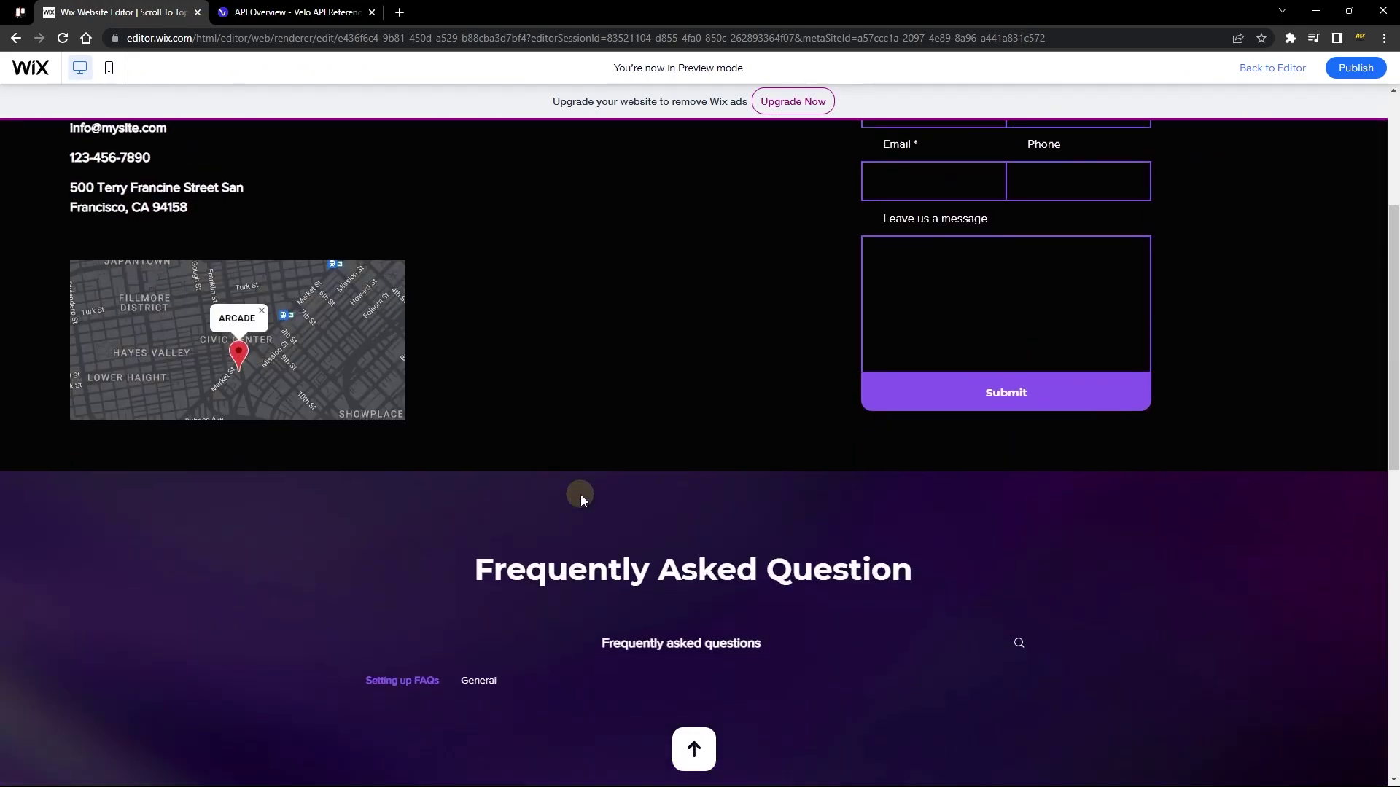
pyautogui.click(696, 749)
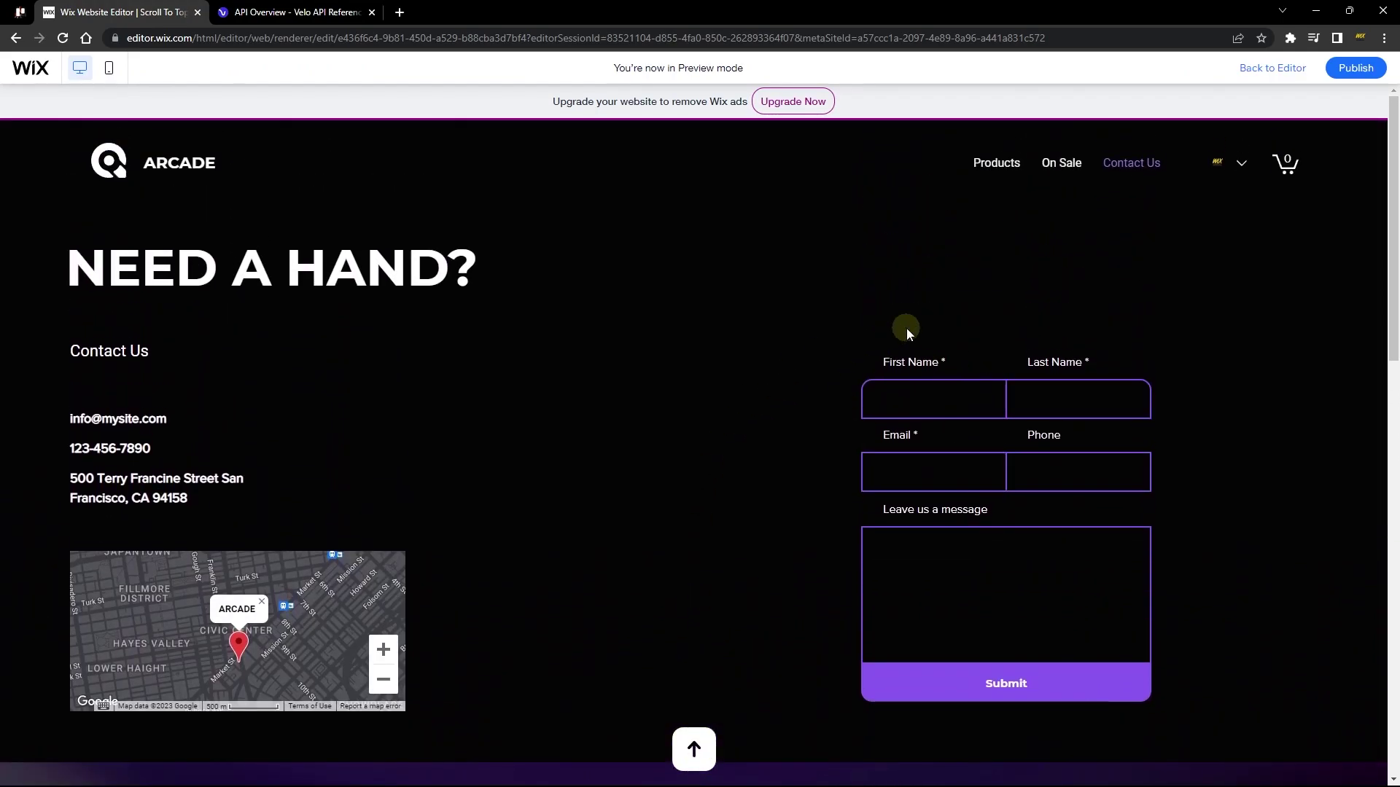
pyautogui.click(119, 179)
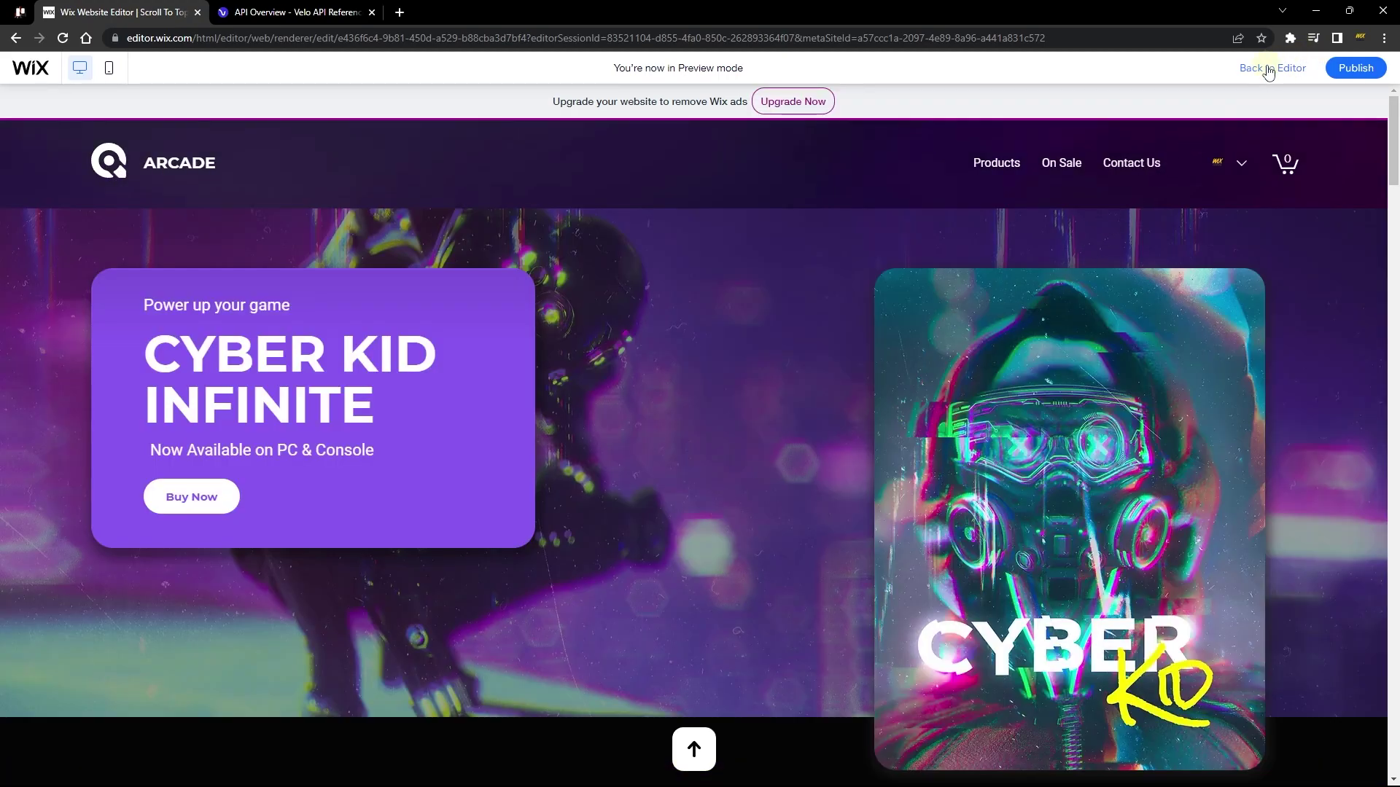
pyautogui.click(1268, 69)
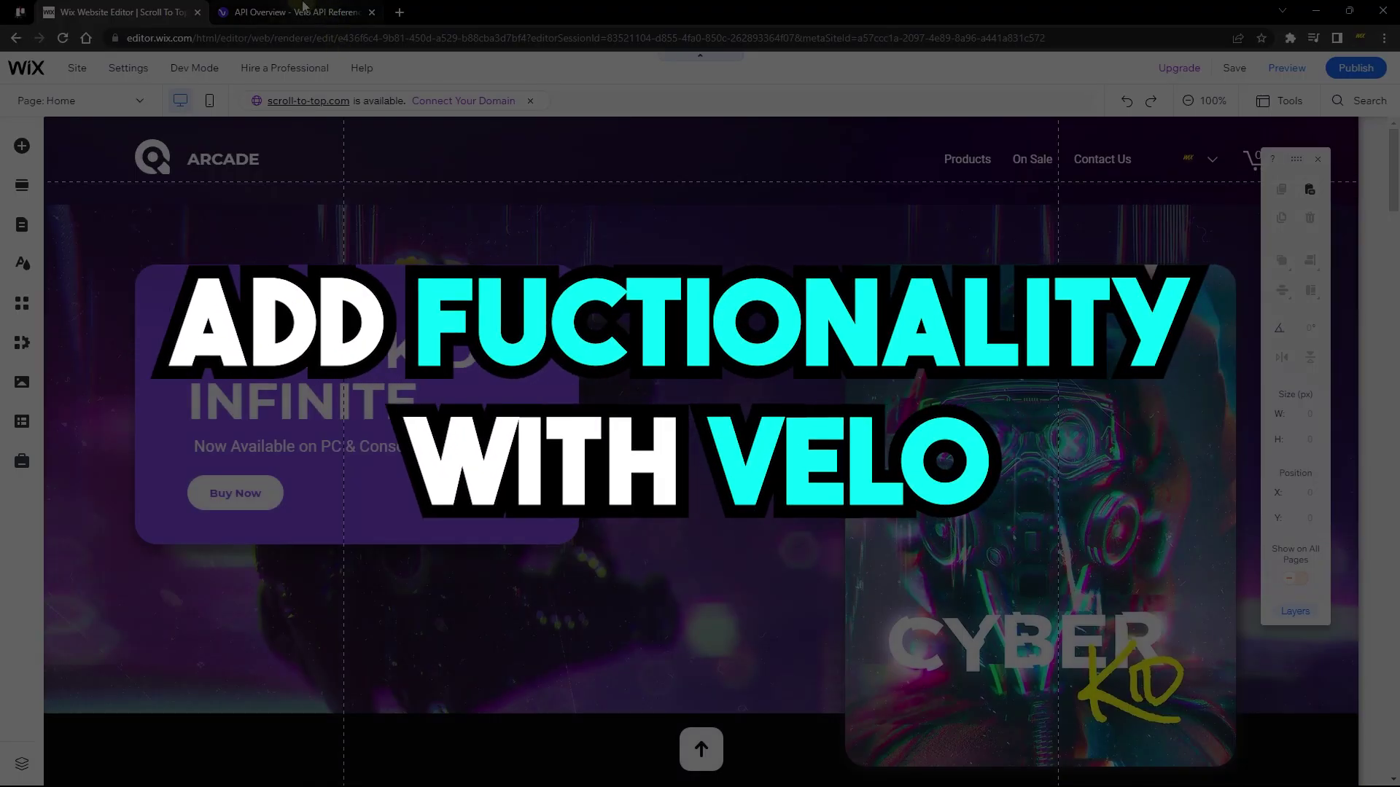
# Browse the Velo API Reference, then turn on Velo Dev Mode in the editor.
pyautogui.click(302, 9)
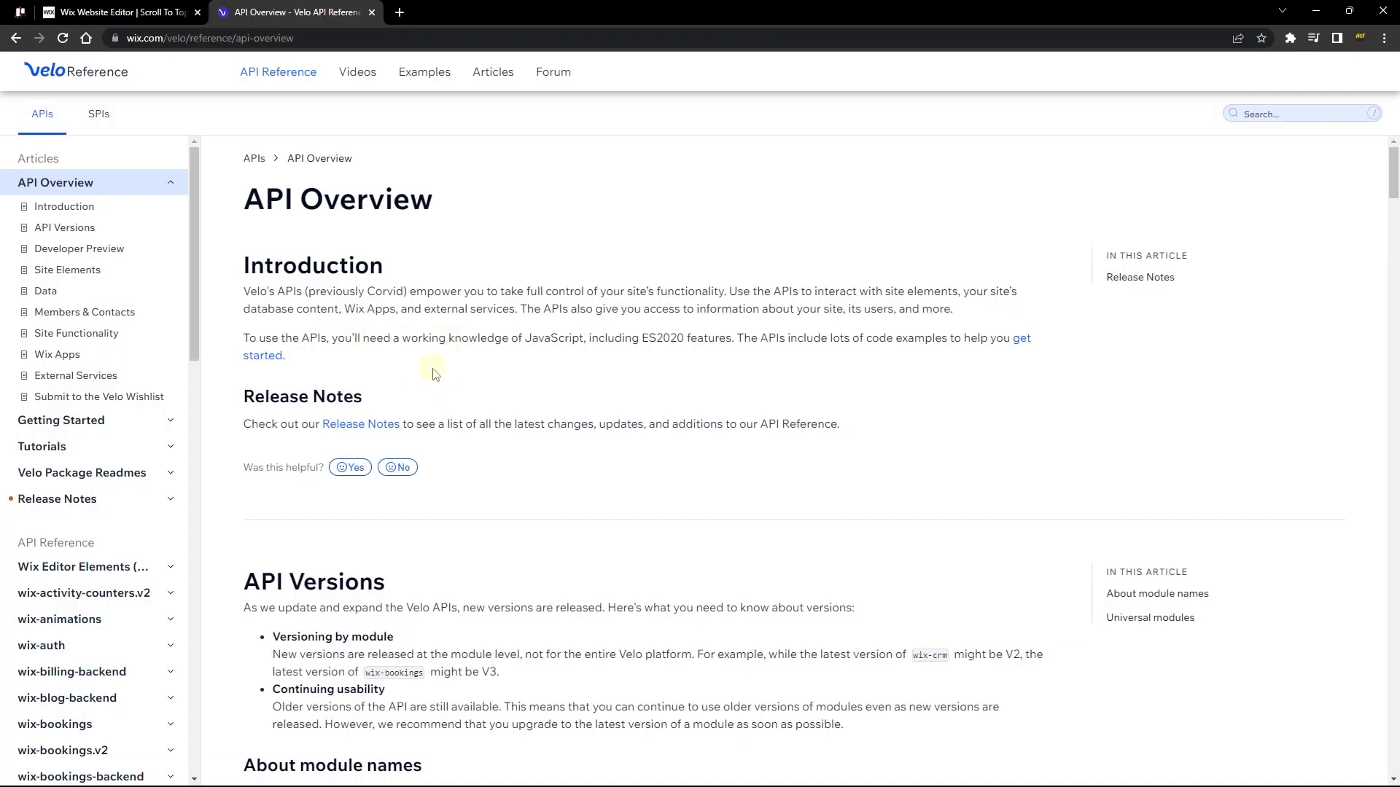
pyautogui.scroll(-7, 109, 481)
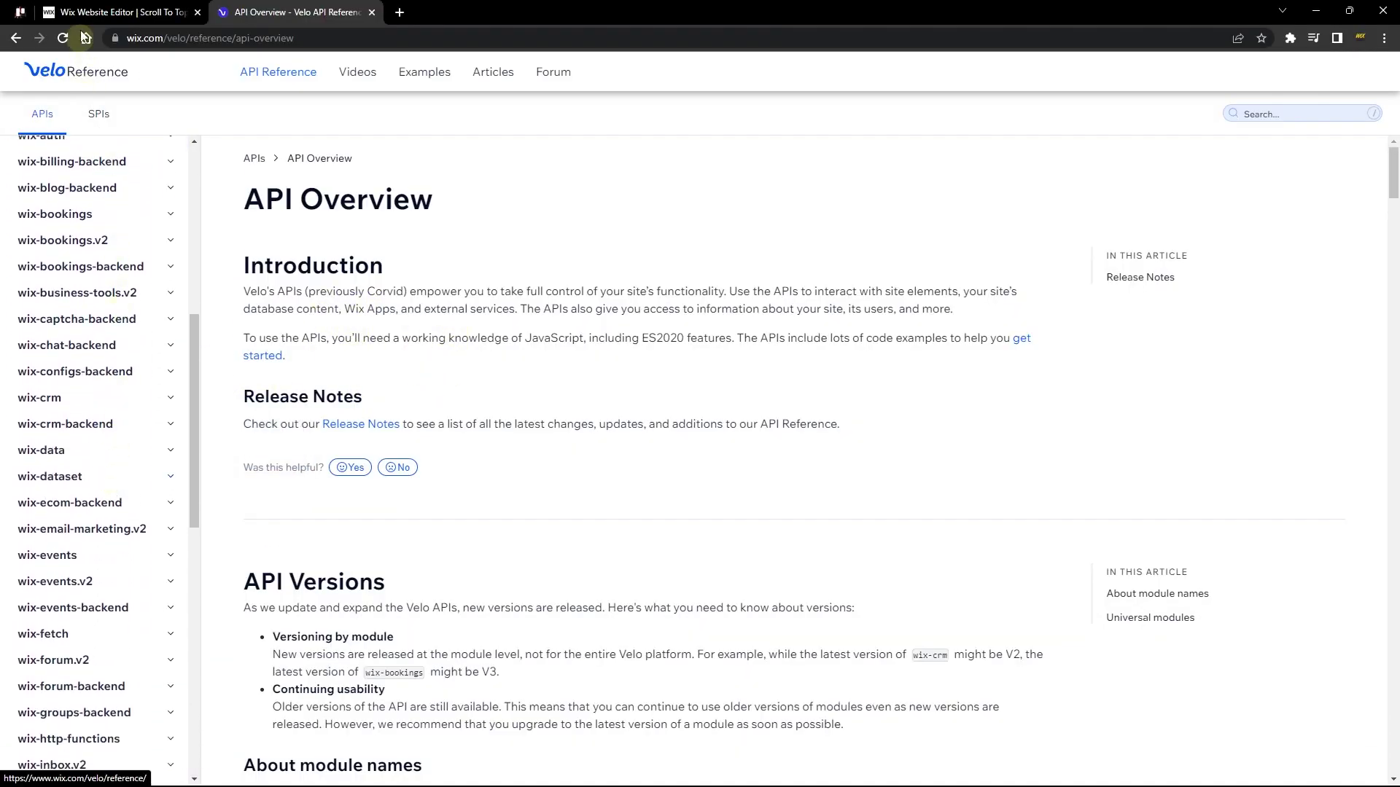
pyautogui.click(125, 12)
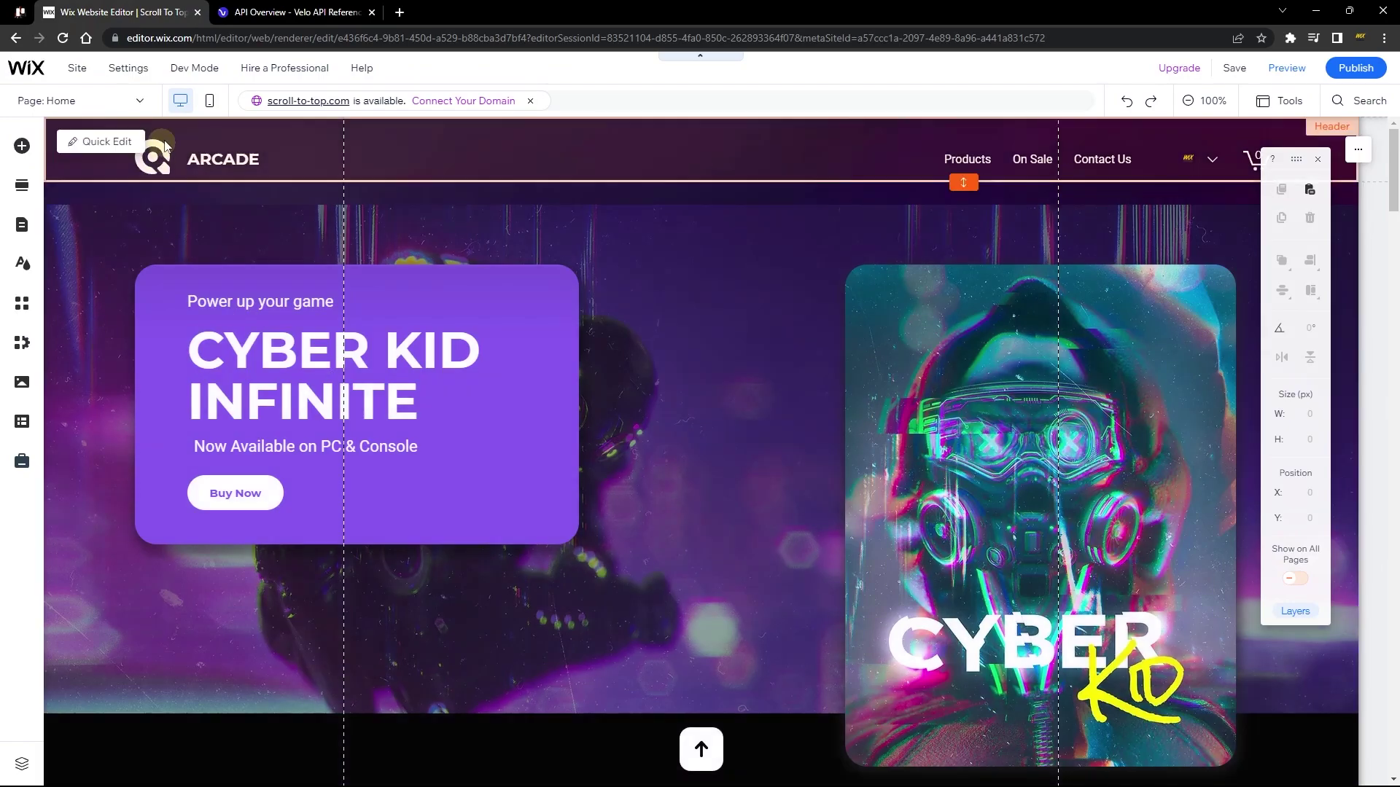
pyautogui.moveTo(191, 72)
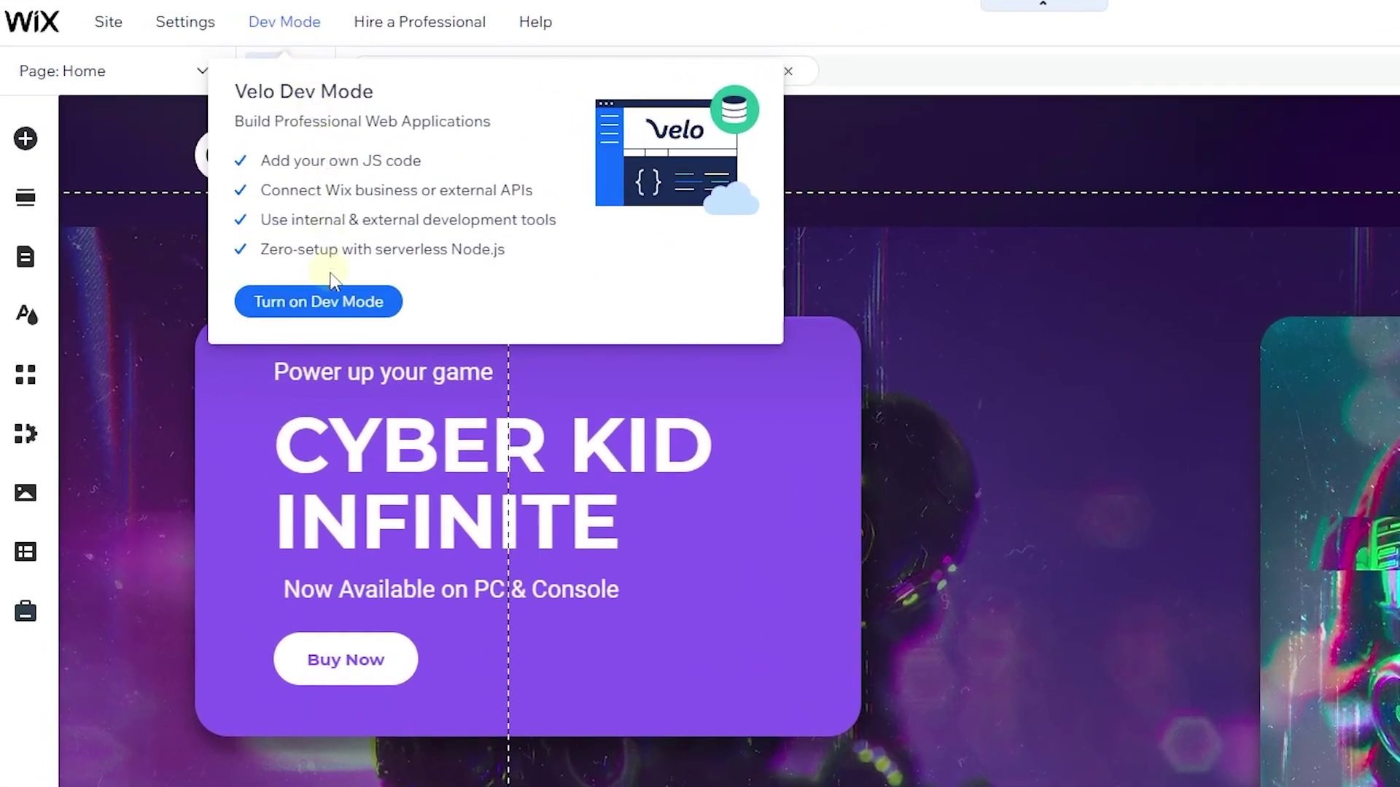
pyautogui.click(332, 302)
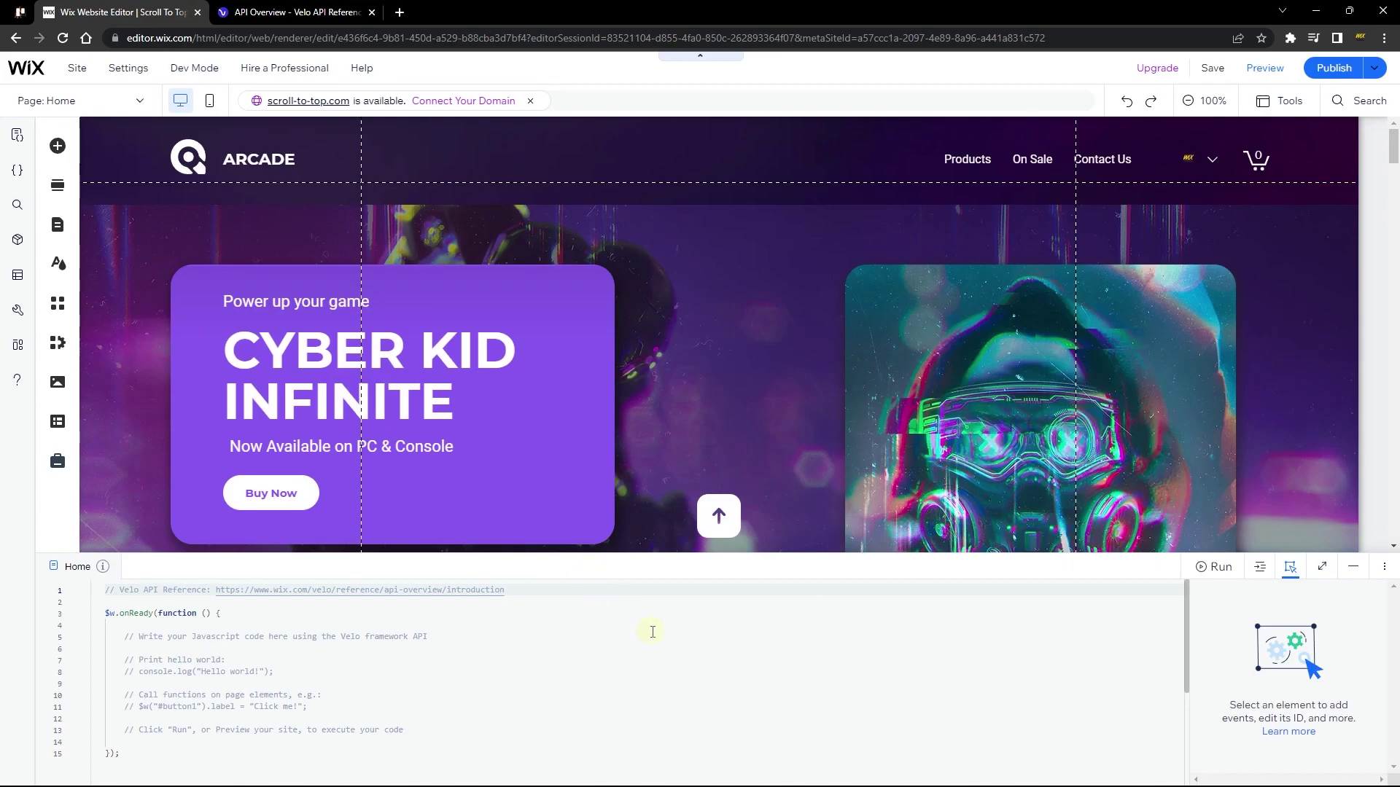
# Select the up-arrow button and open its masterPage.js code in a maximized code panel.
pyautogui.click(725, 510)
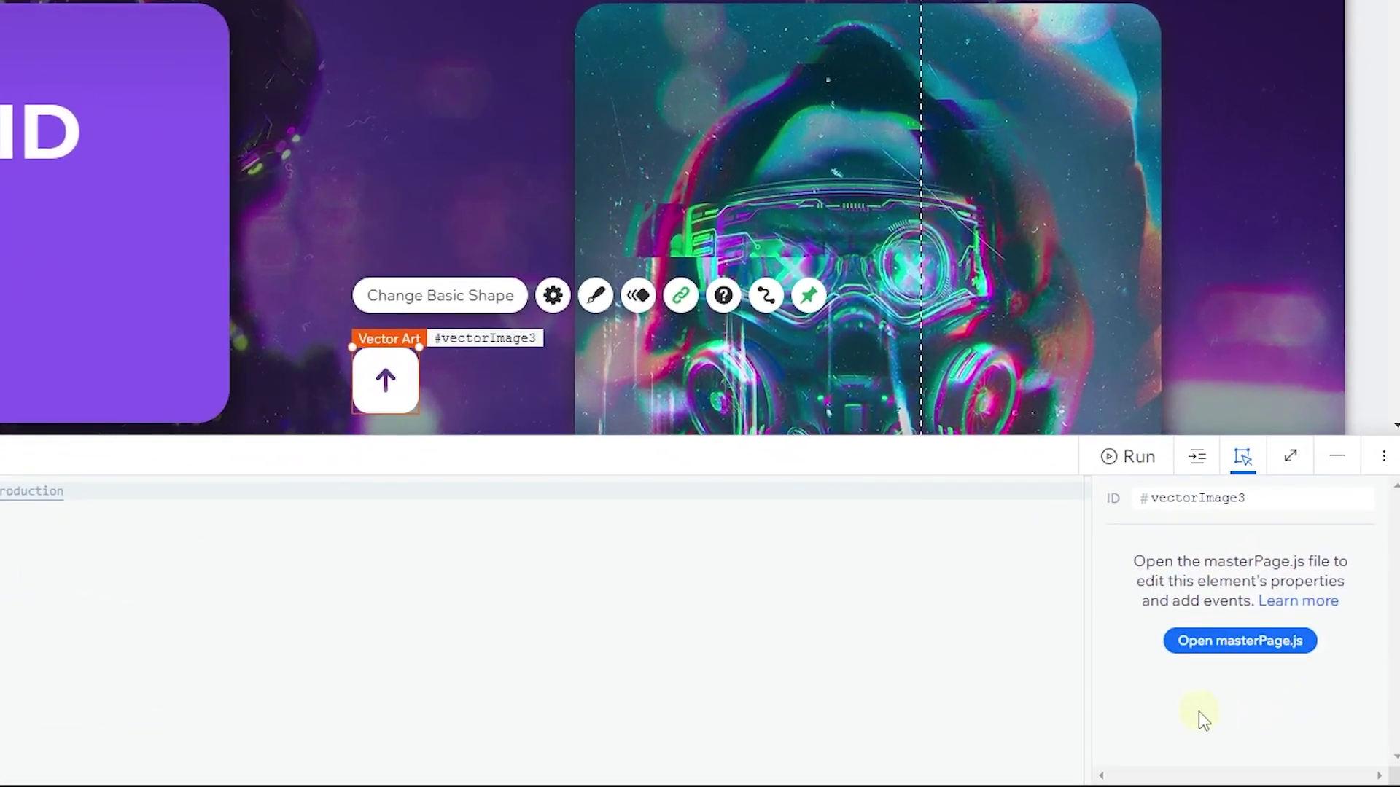
pyautogui.click(1239, 641)
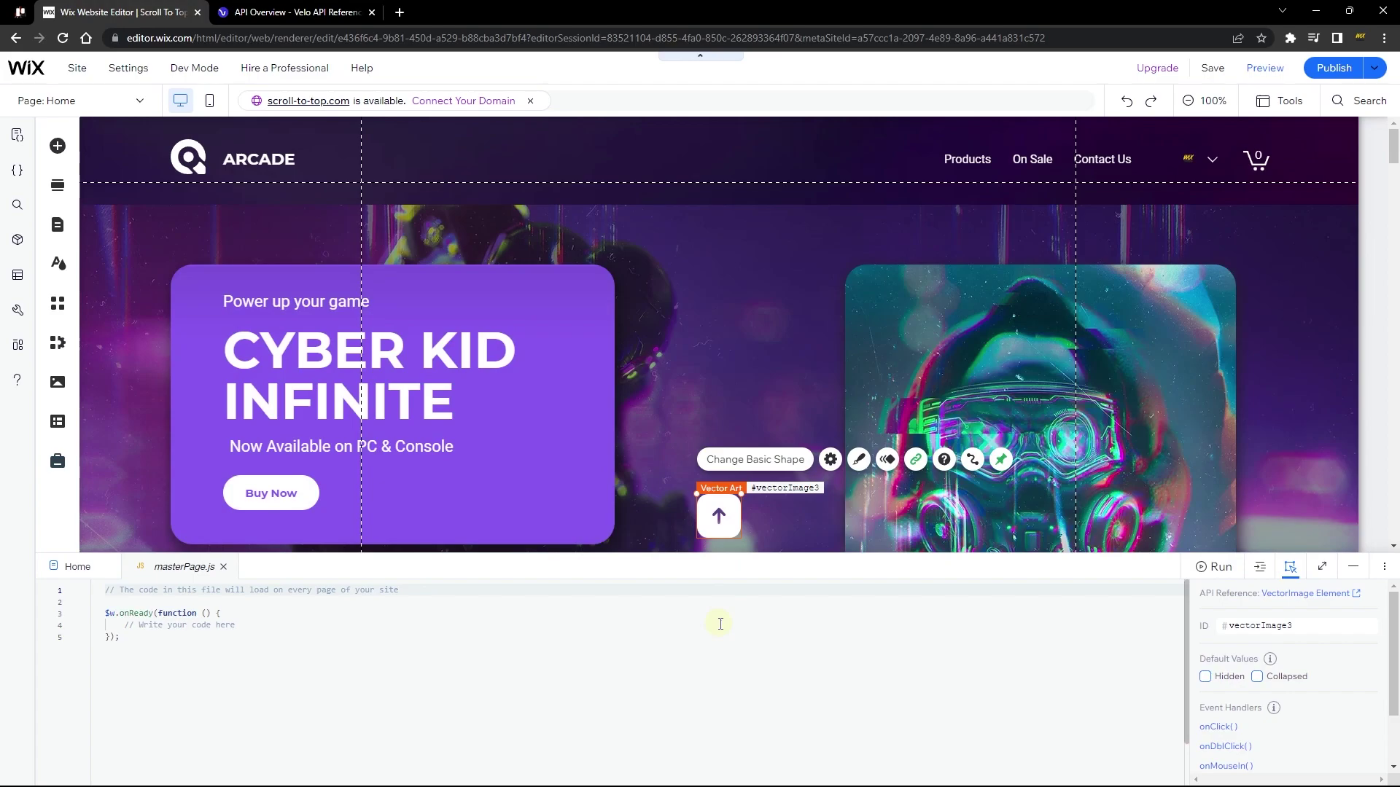
pyautogui.click(1322, 567)
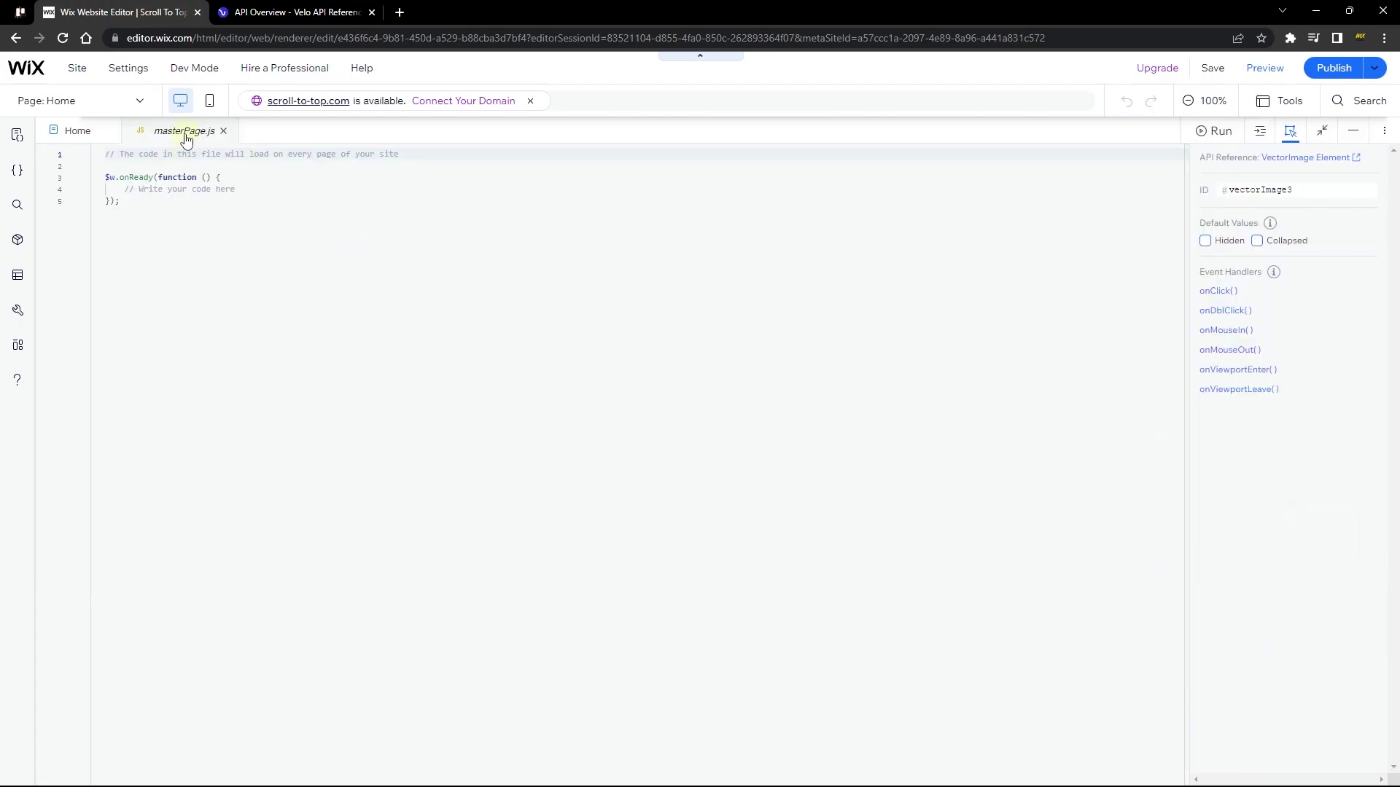
pyautogui.click(82, 133)
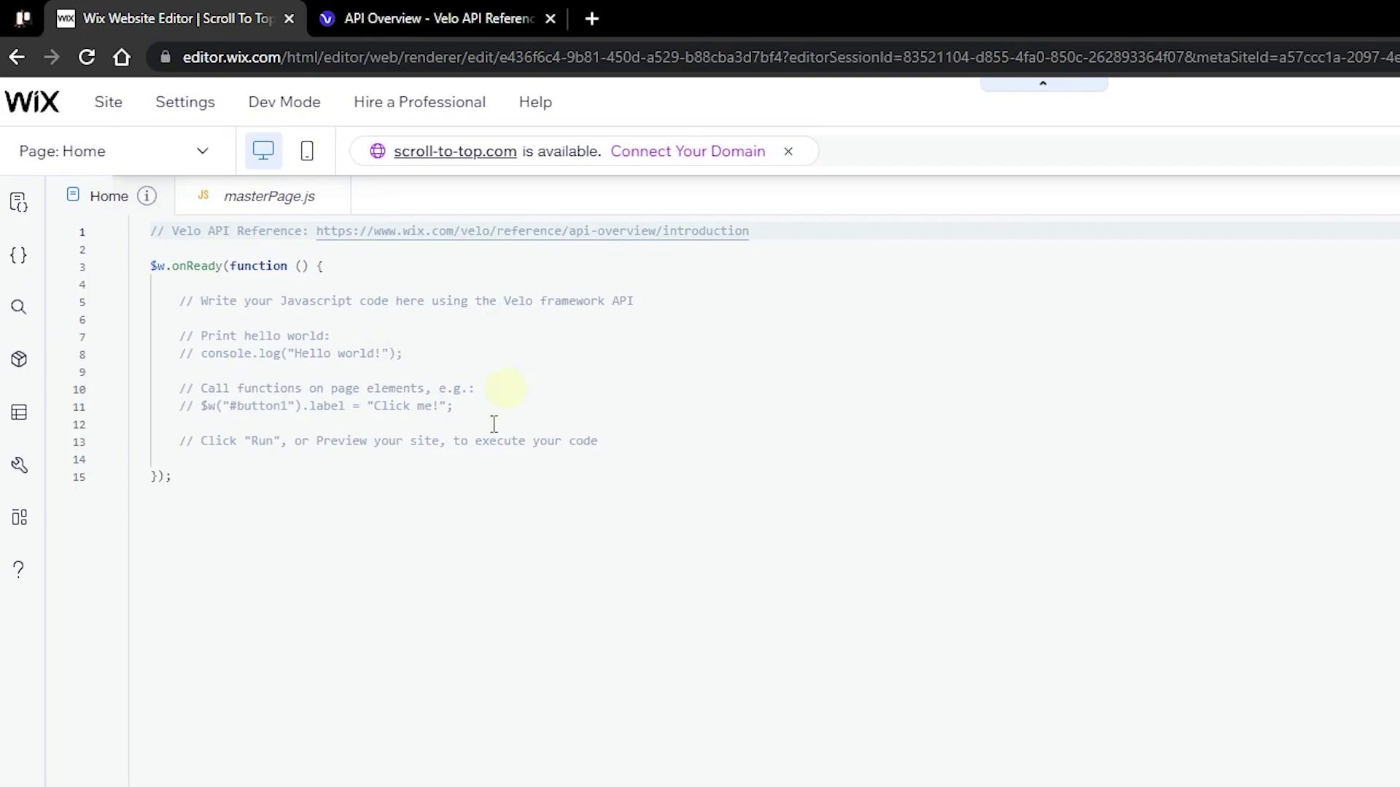
pyautogui.click(242, 199)
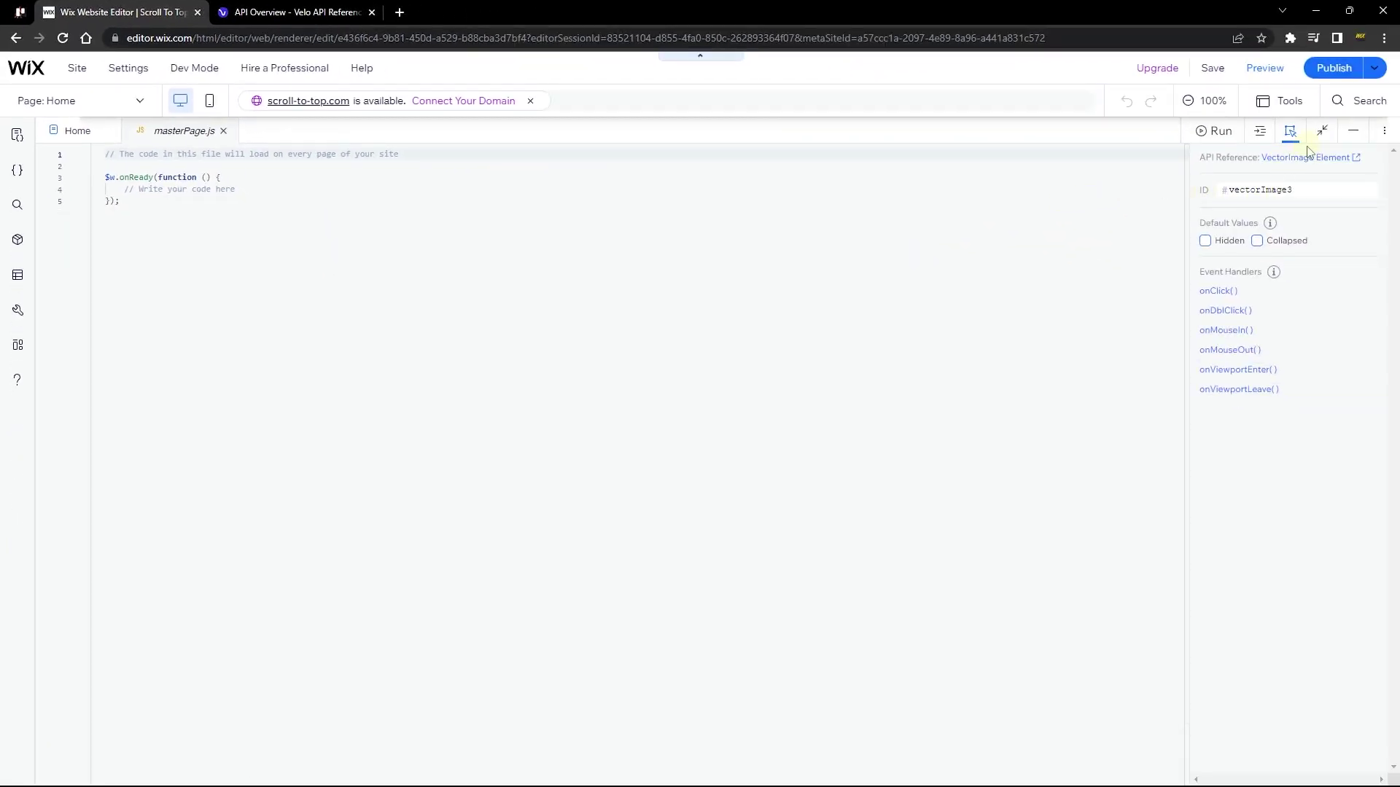
pyautogui.click(1321, 138)
# Replace the button ID vectorImage3 with scrollToTop, then return to the Velo API reference.
pyautogui.click(1316, 567)
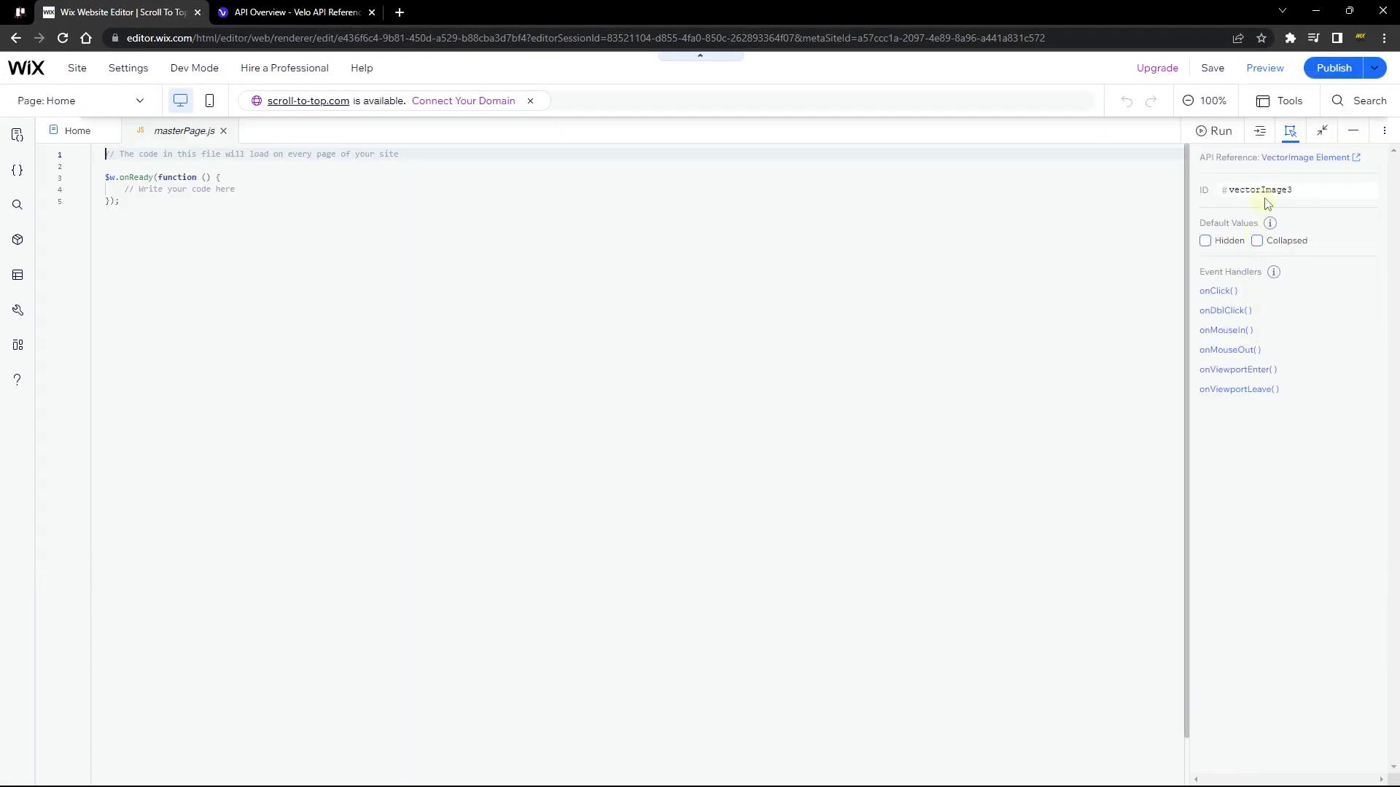
pyautogui.click(1267, 191)
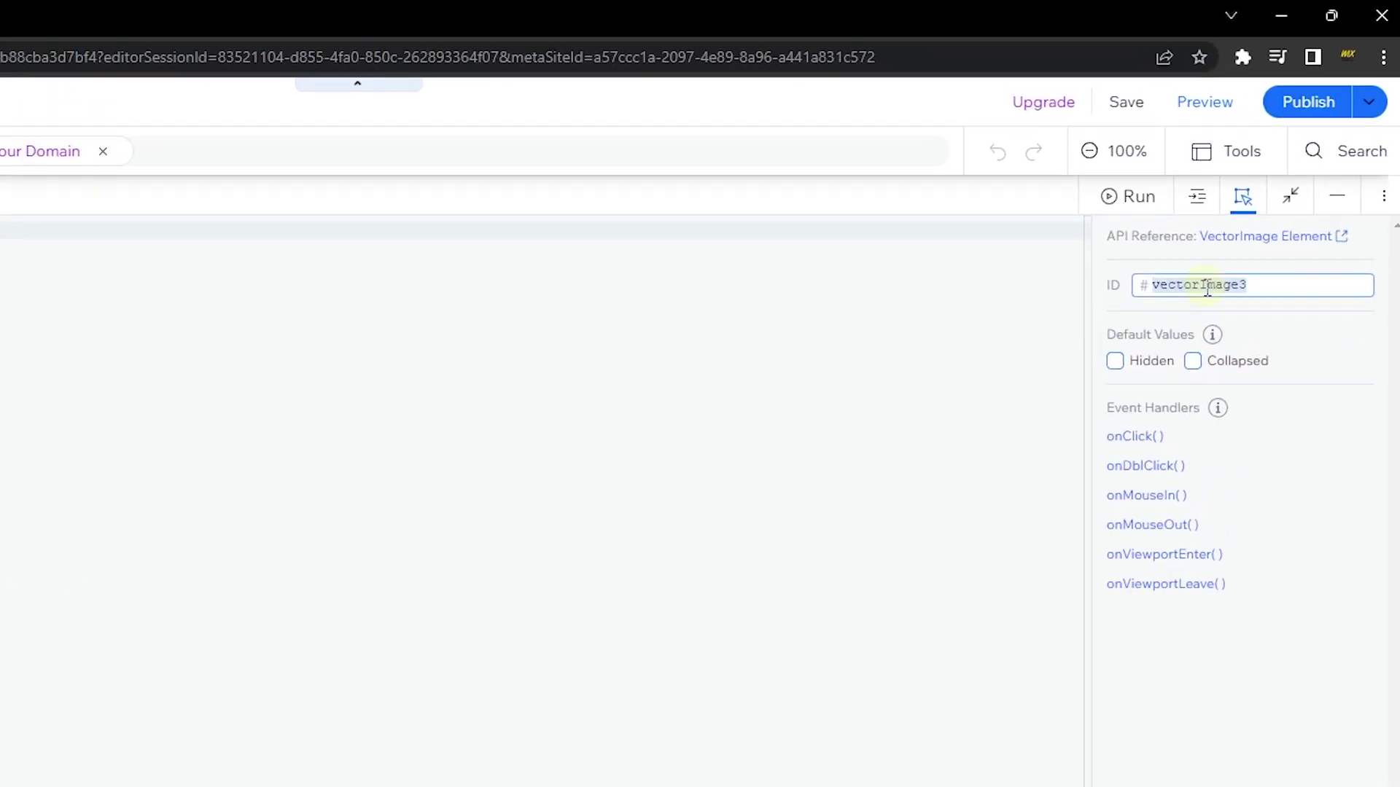
pyautogui.write('scrollToTop')
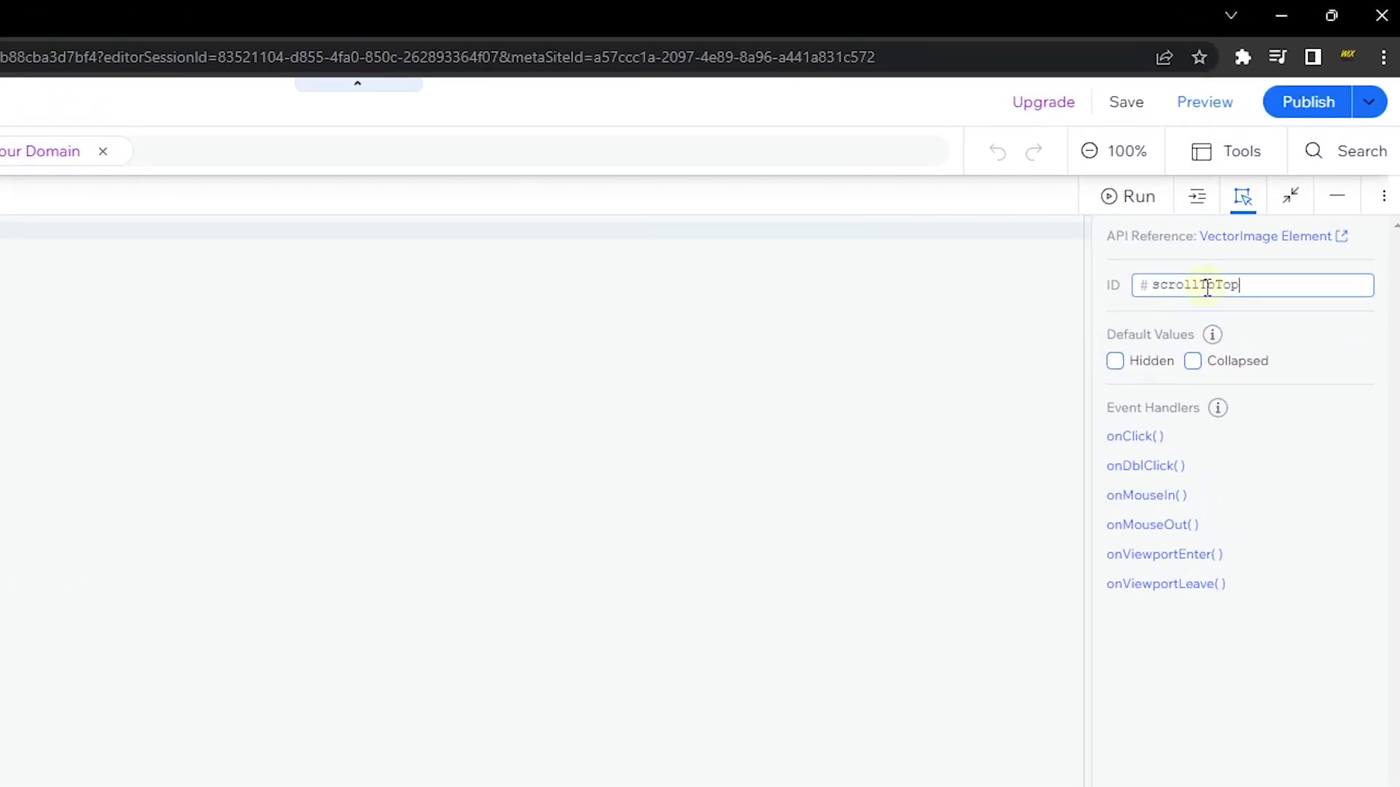
pyautogui.click(352, 7)
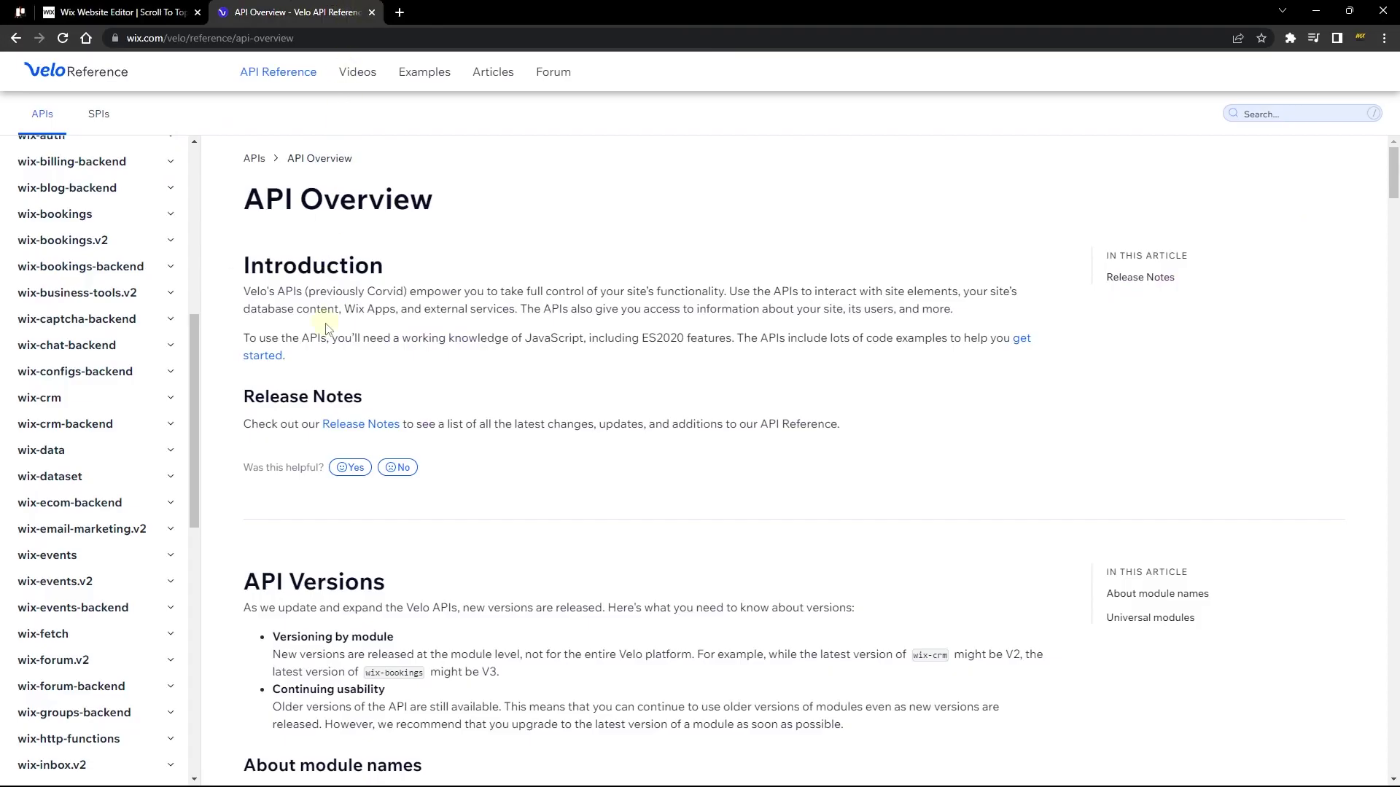
# Open wix-window's getBoundingRect() reference and expand its scroll member to show x and y.
pyautogui.scroll(-10, 135, 616)
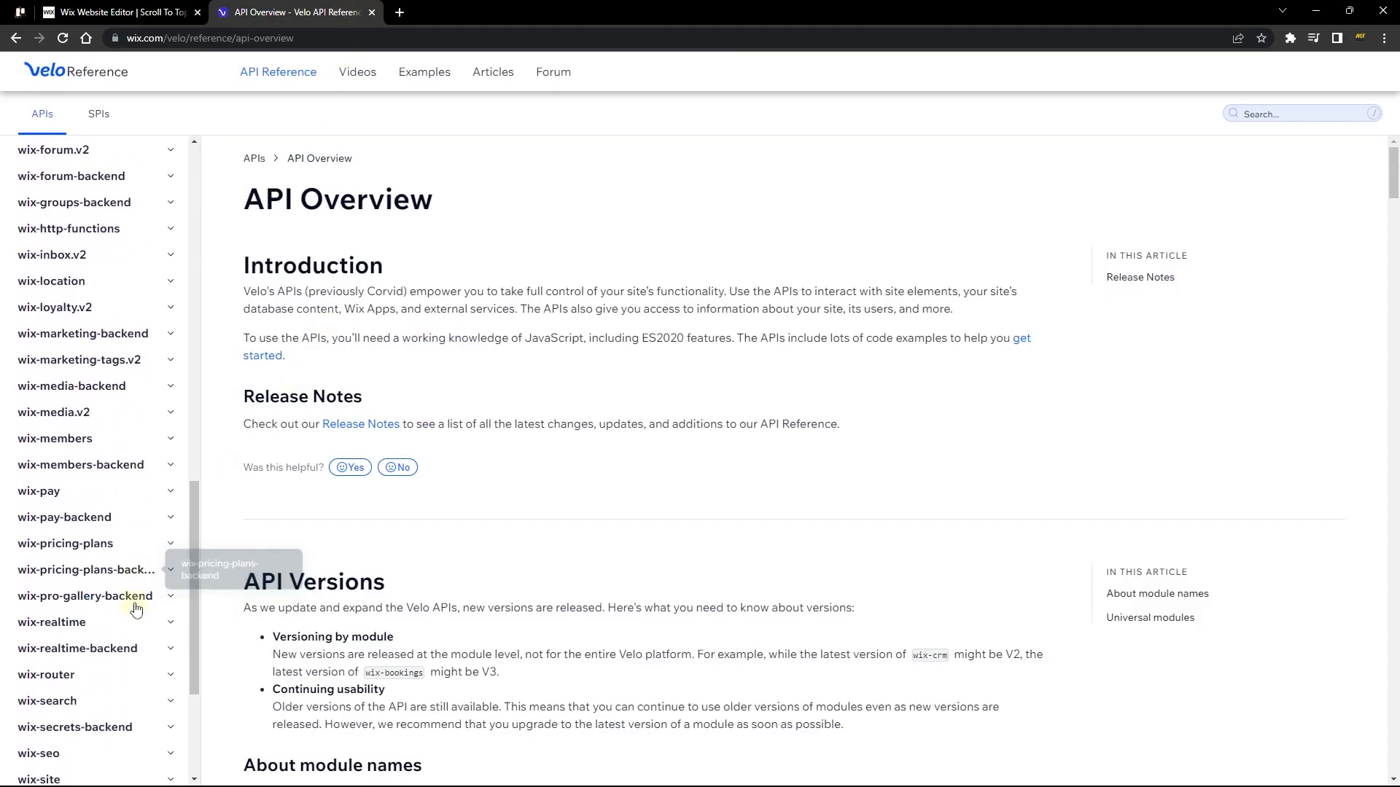
pyautogui.click(65, 672)
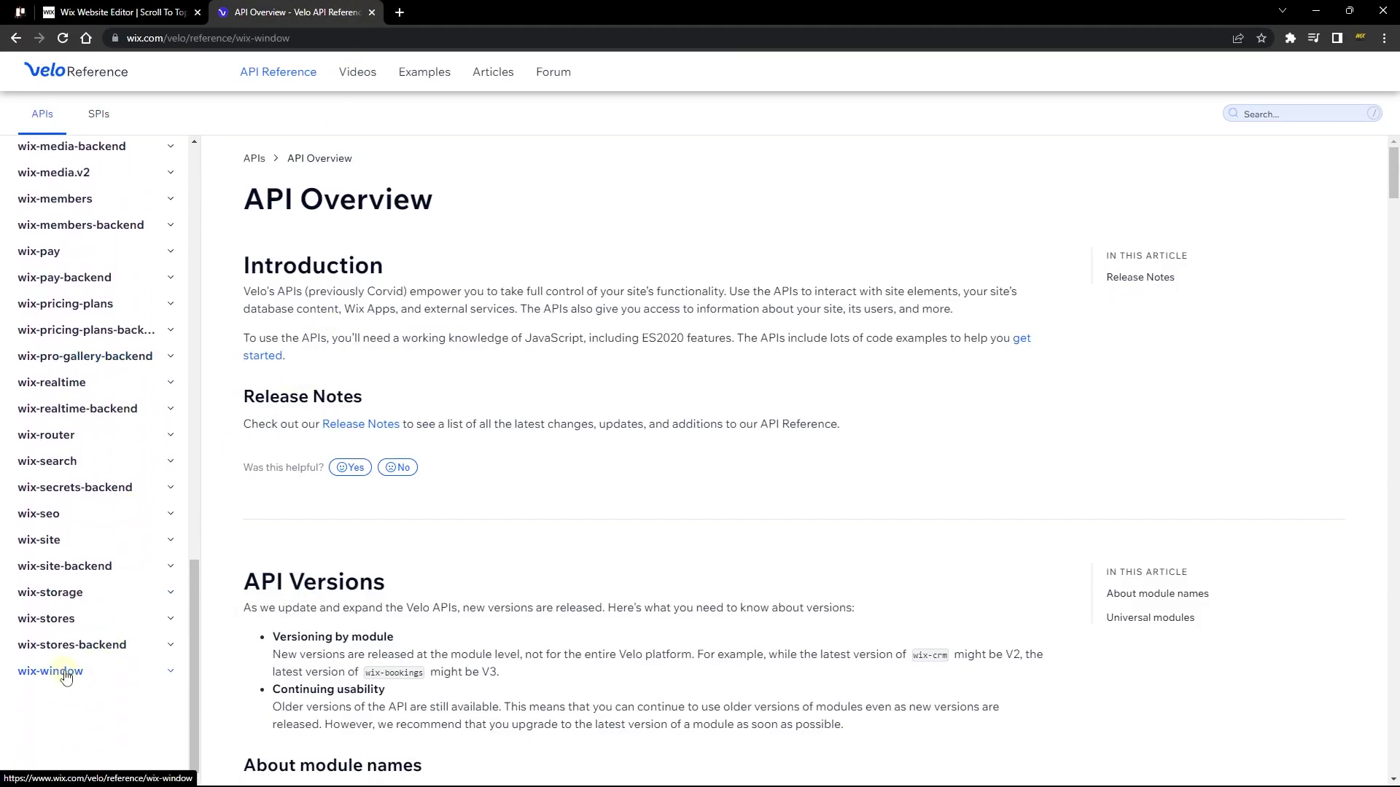
pyautogui.click(58, 488)
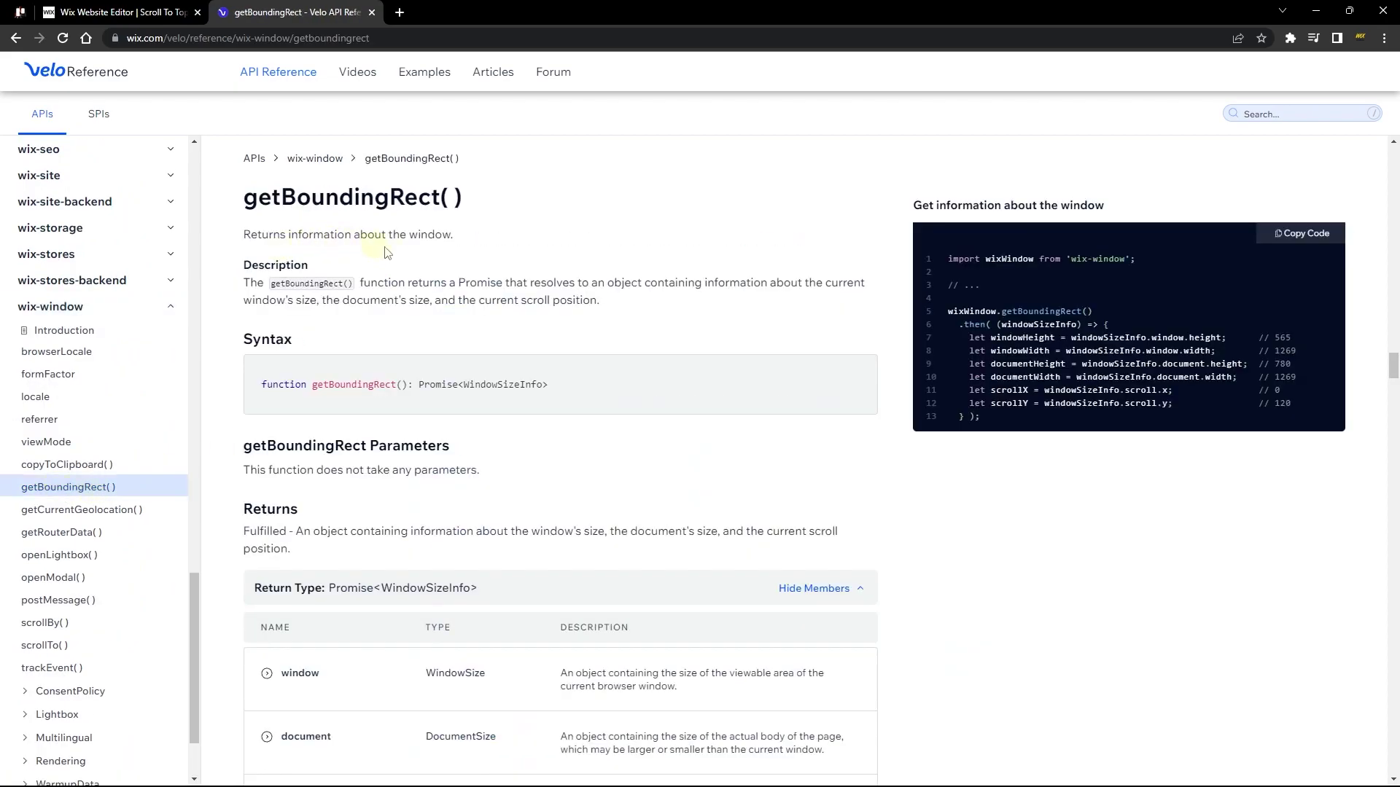
pyautogui.scroll(-1, 461, 255)
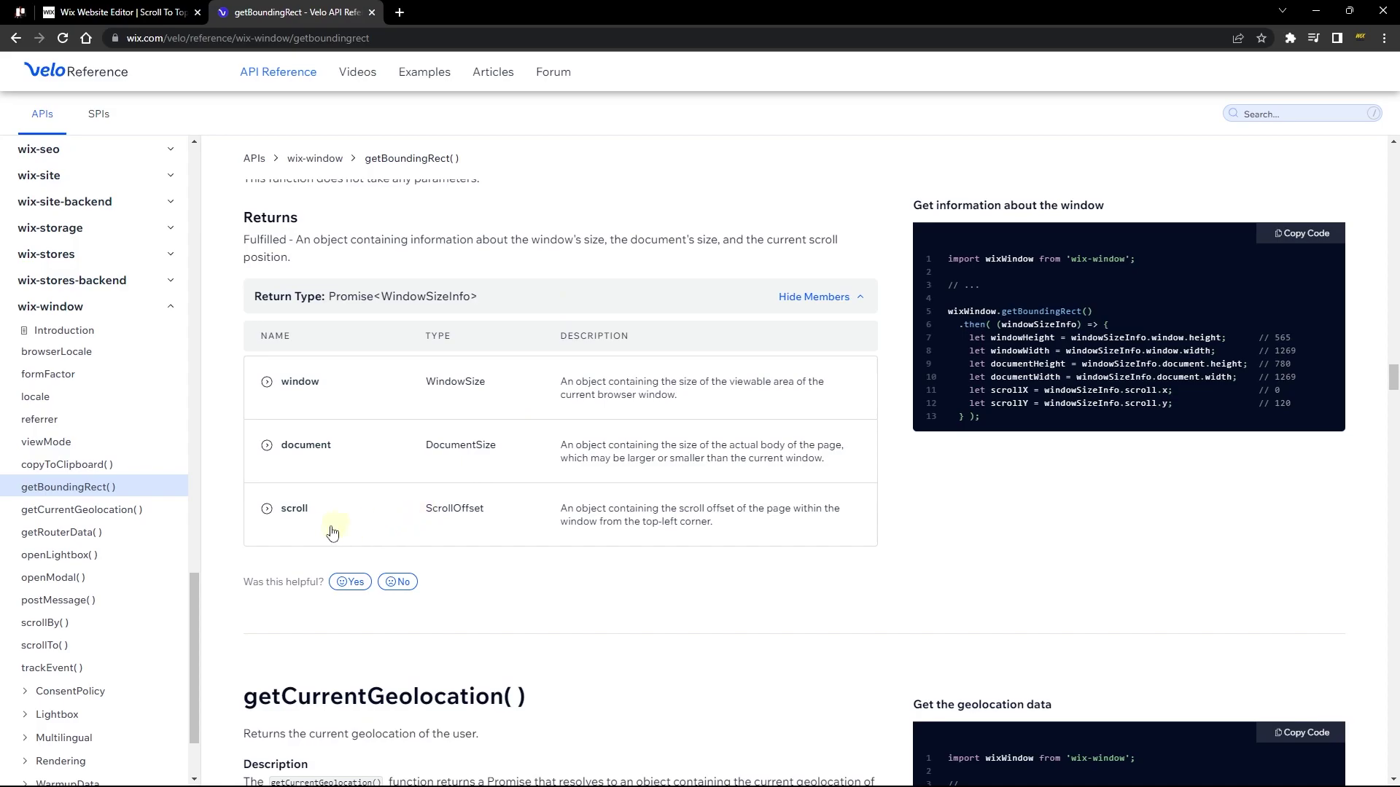
pyautogui.click(295, 510)
pyautogui.click(202, 6)
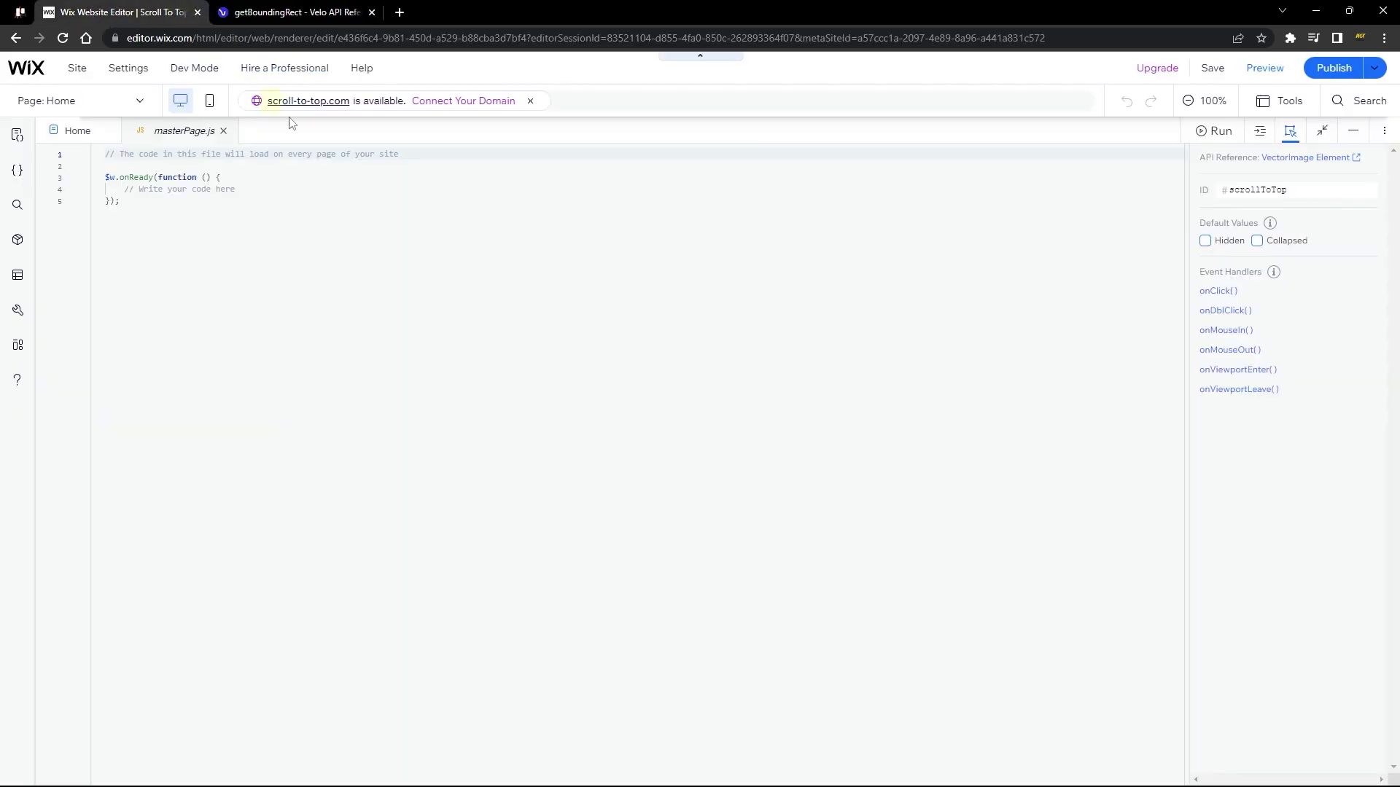
pyautogui.click(1353, 132)
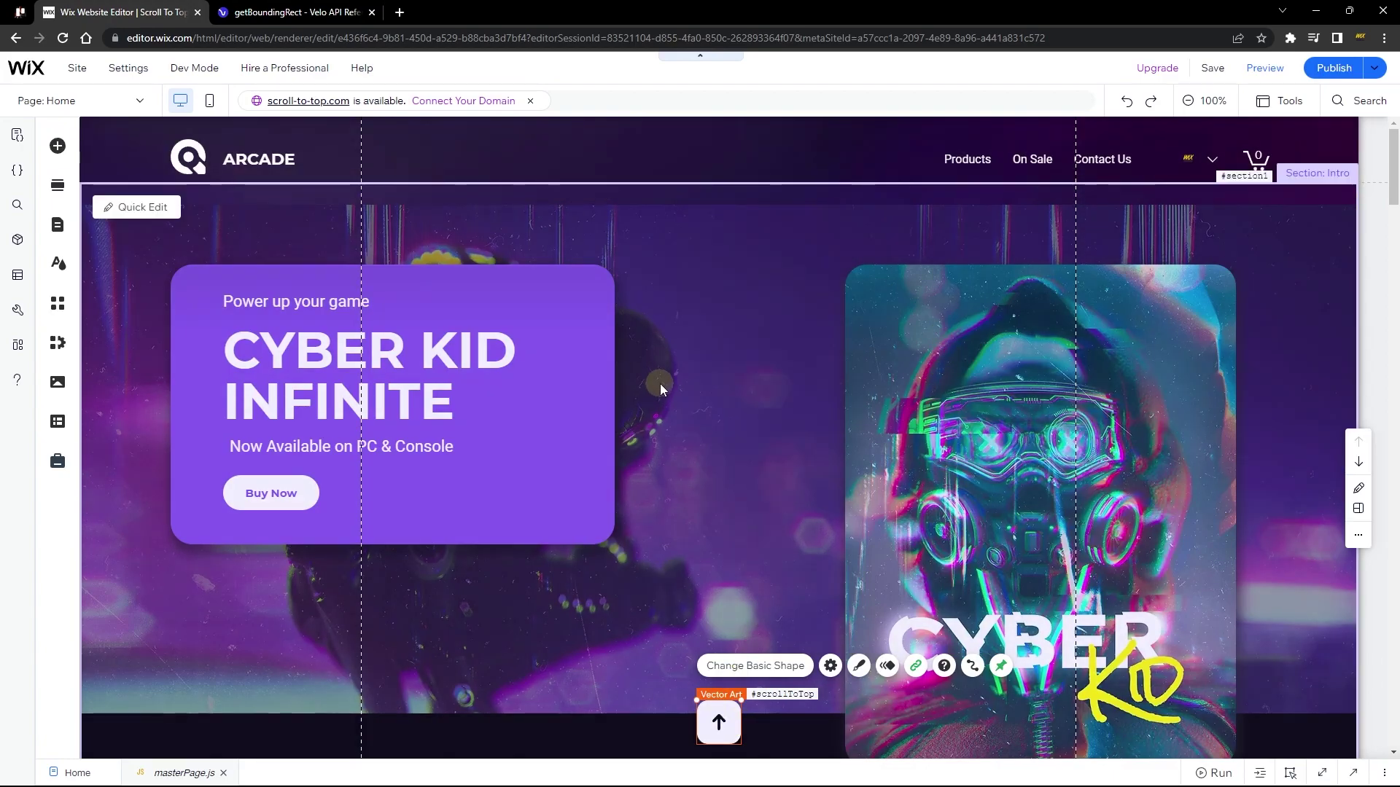
pyautogui.click(1323, 774)
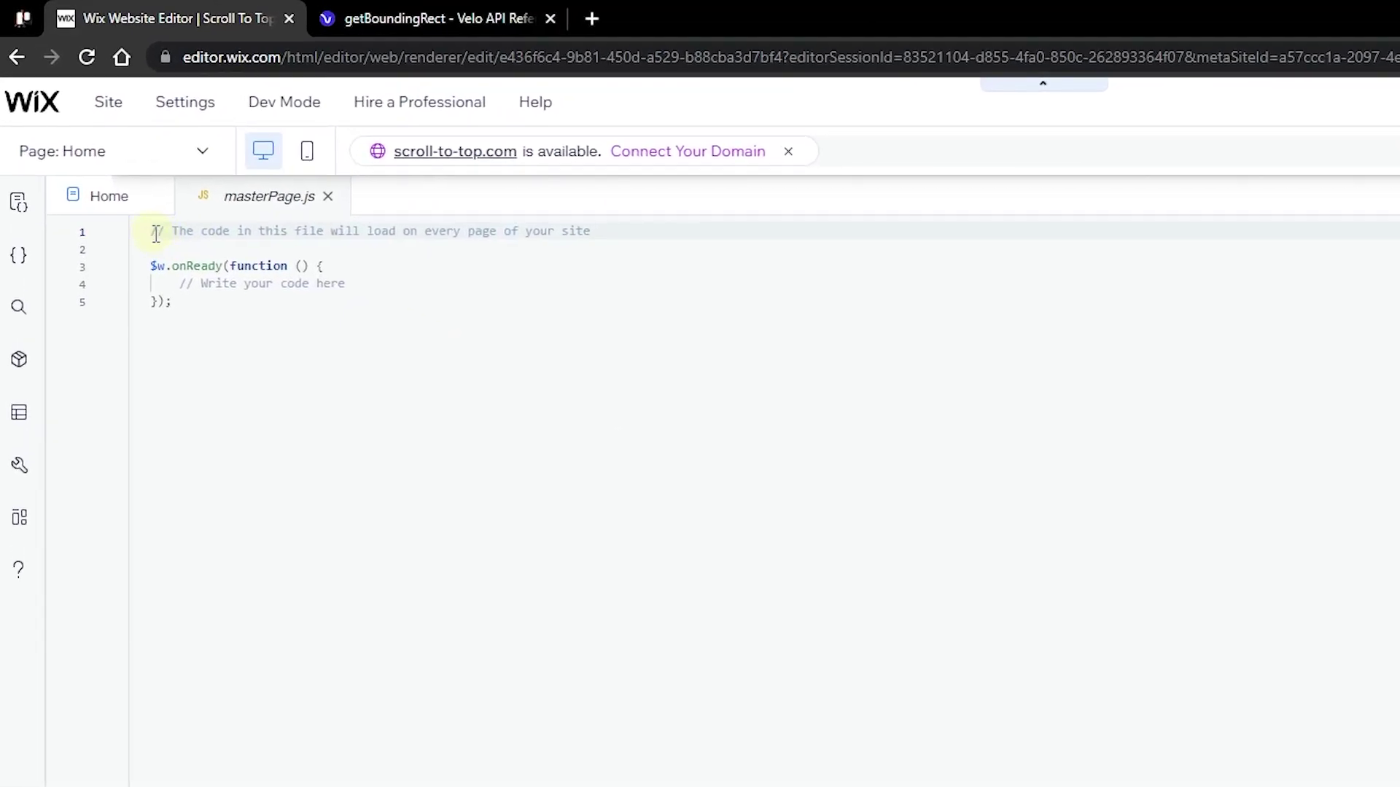